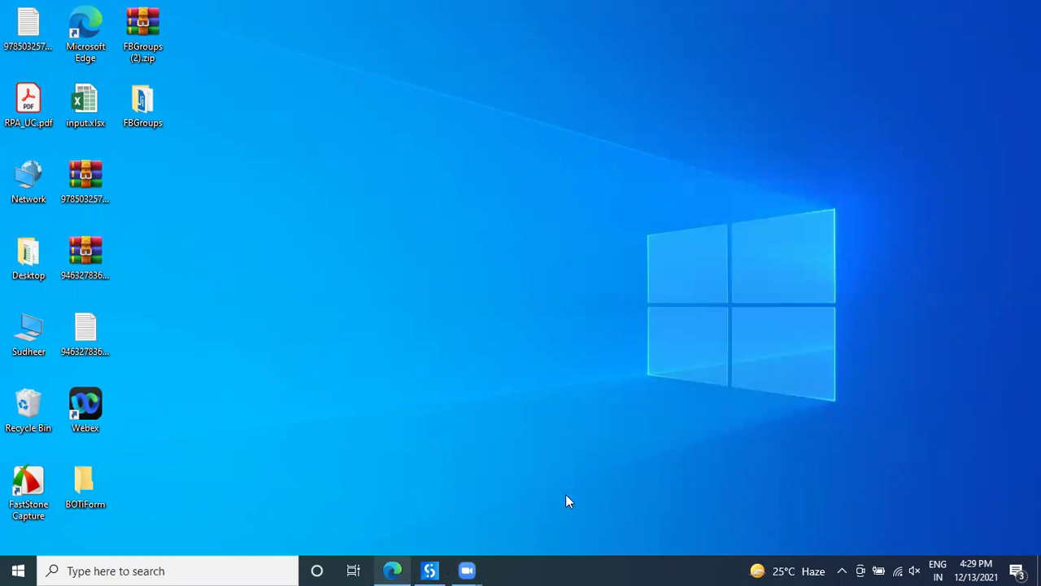
- Open UiPath Assistant and arrange its window, taller, on the right half of the desktop
{"action": "left_click", "coordinate": [840, 570]}
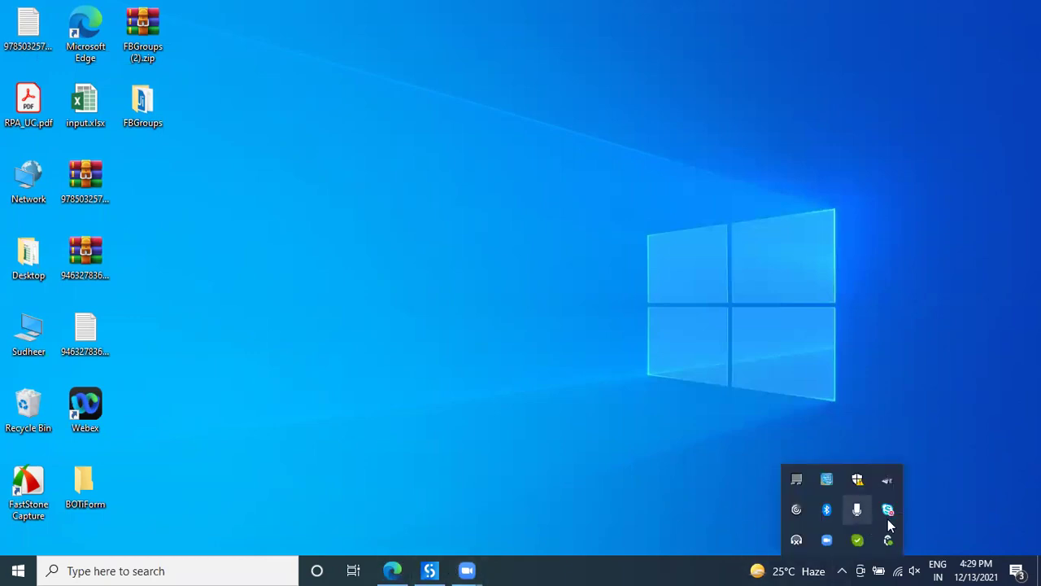
{"action": "left_click", "coordinate": [889, 541]}
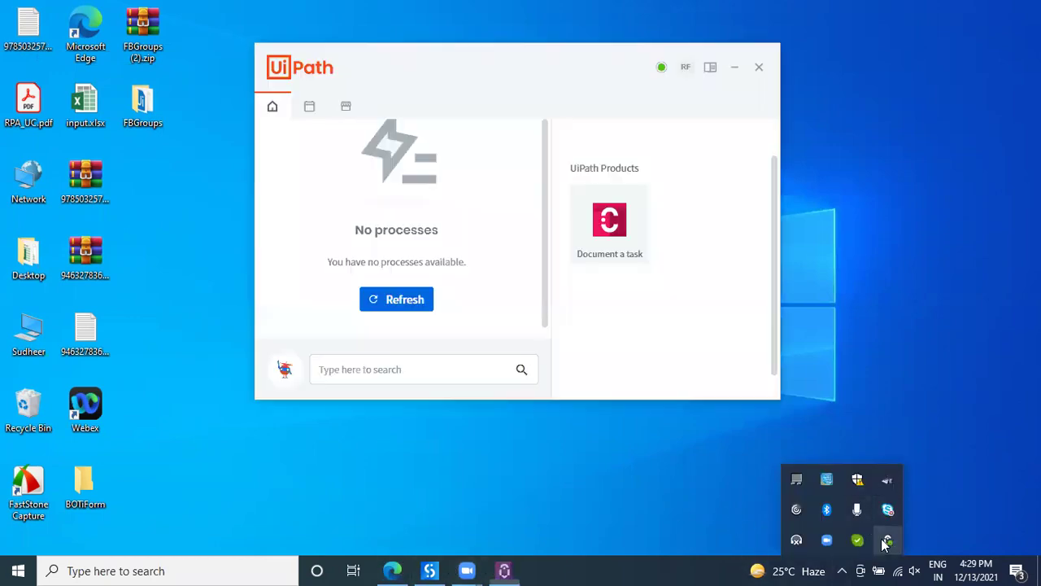
{"action": "left_click", "coordinate": [704, 399]}
{"action": "left_click", "coordinate": [697, 395]}
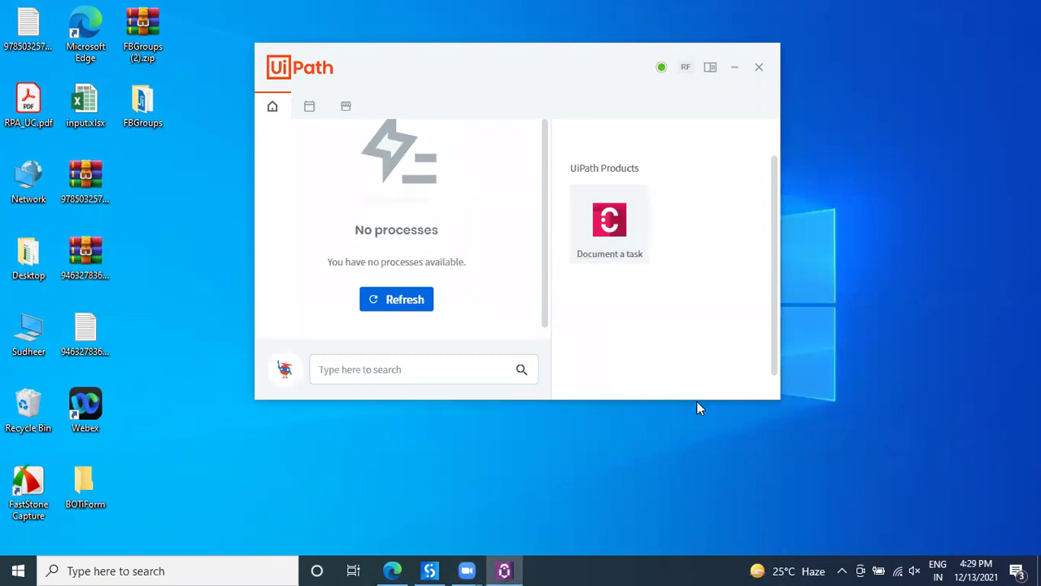
{"action": "left_click_drag", "start_coordinate": [697, 398], "coordinate": [697, 547]}
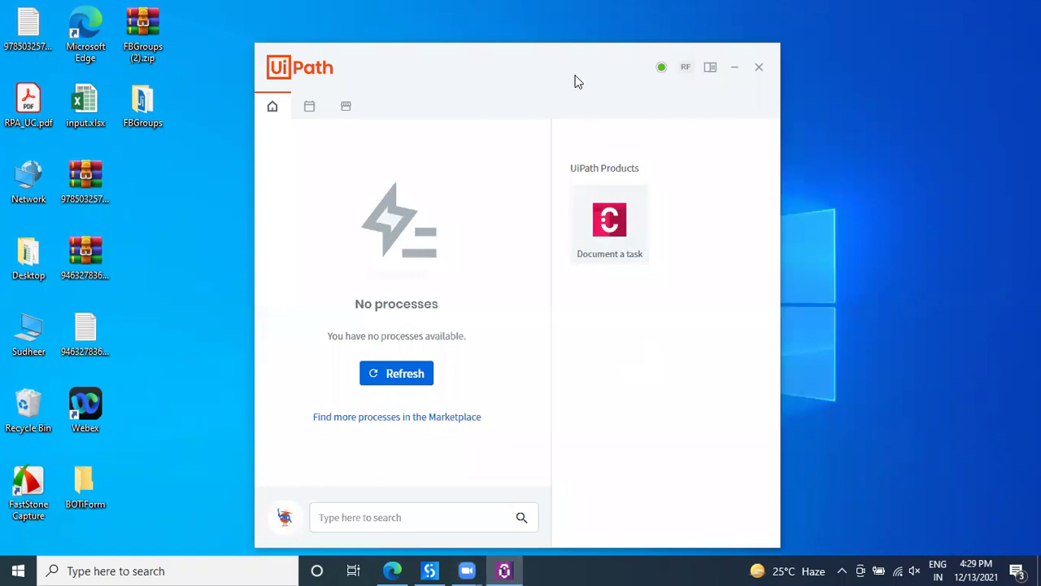
{"action": "left_click_drag", "start_coordinate": [574, 58], "coordinate": [828, 49]}
{"action": "right_click", "coordinate": [353, 177]}
{"action": "left_click", "coordinate": [386, 213]}
- Switch to UiPath Orchestrator in Microsoft Edge and start building a new app in UiPath Apps
{"action": "mouse_move", "coordinate": [392, 570]}
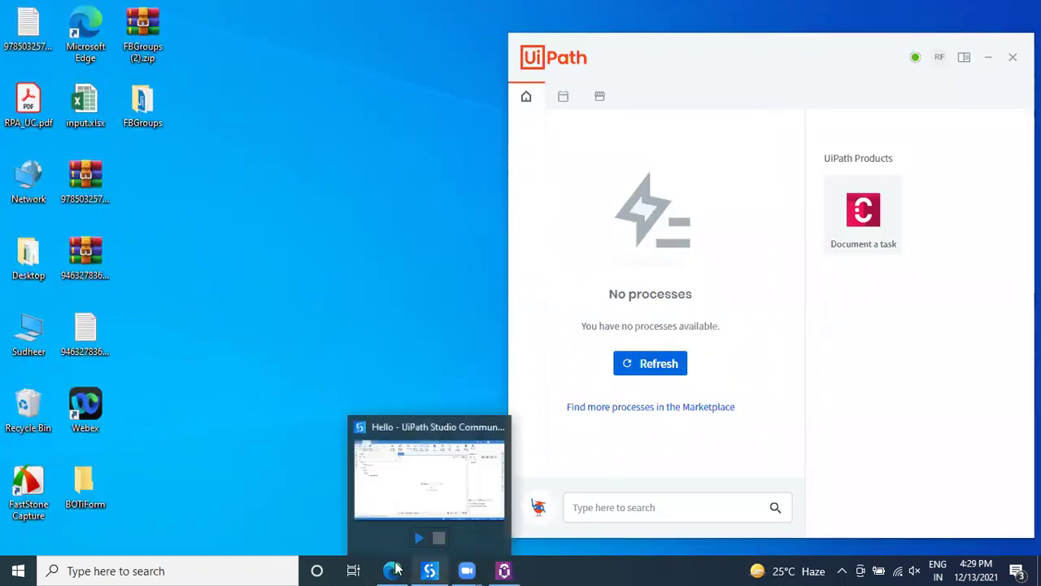
{"action": "left_click", "coordinate": [428, 480]}
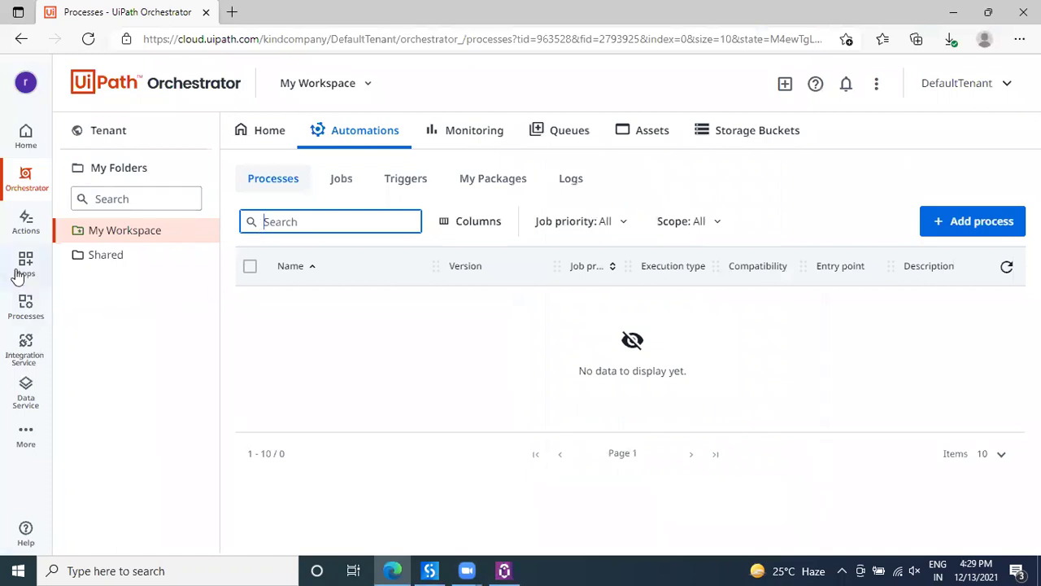
{"action": "left_click", "coordinate": [19, 271]}
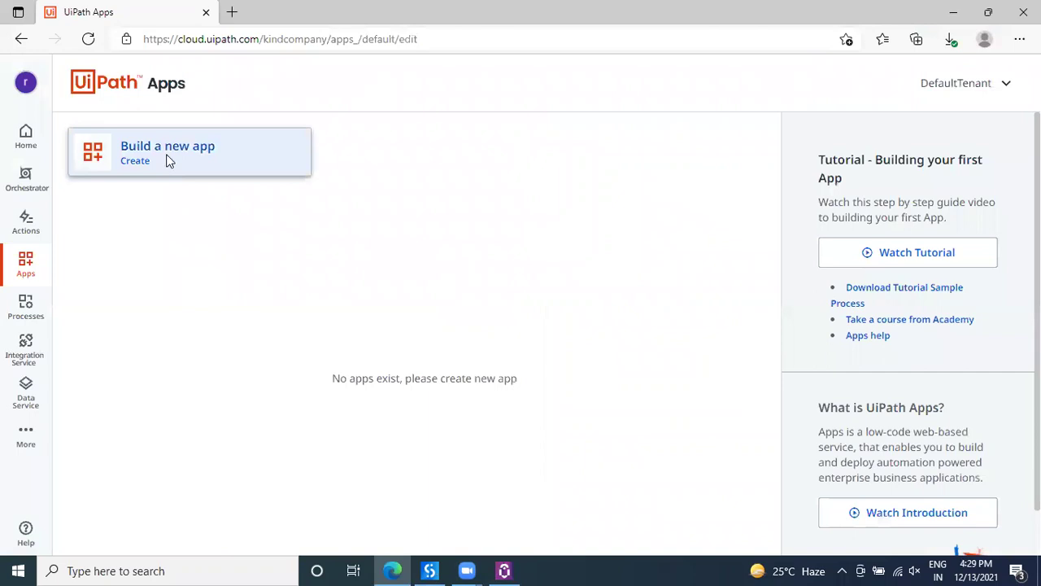
{"action": "left_click", "coordinate": [168, 160]}
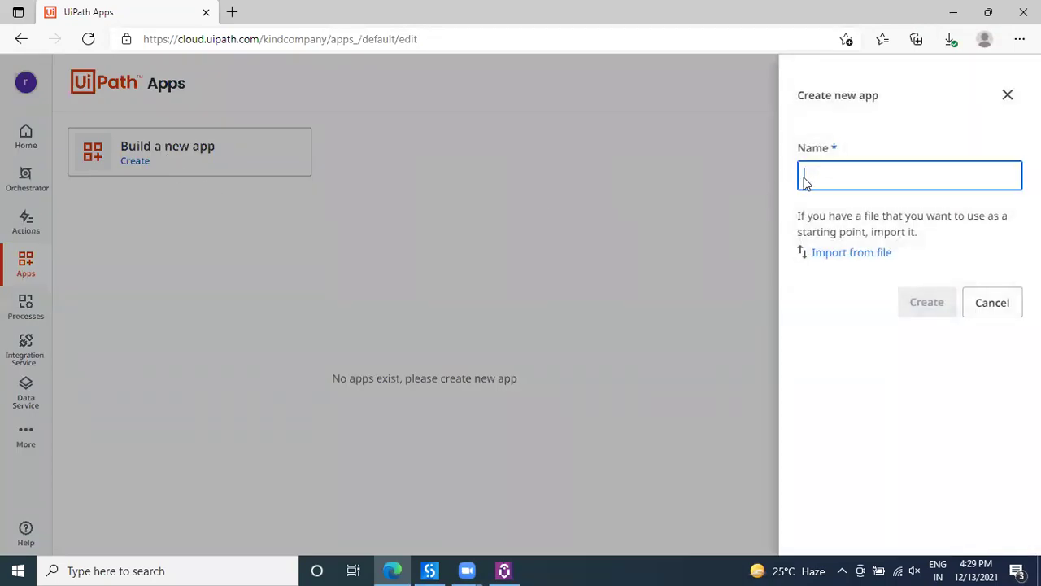
{"action": "type", "text": "Welcom"}
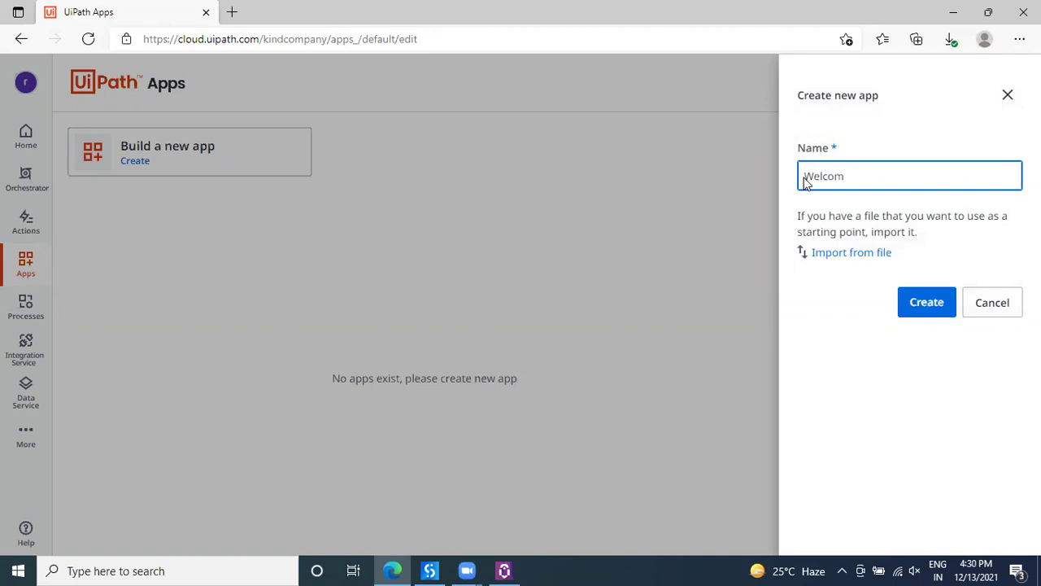
{"action": "key", "text": "ctrl+a"}
{"action": "key", "text": "BackSpace"}
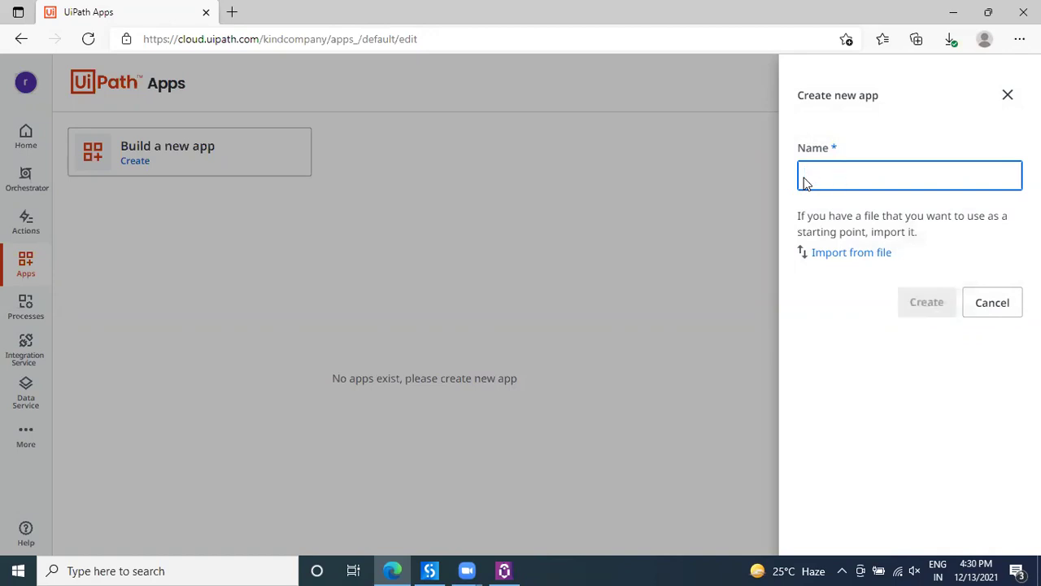
{"action": "type", "text": "Inpu"}
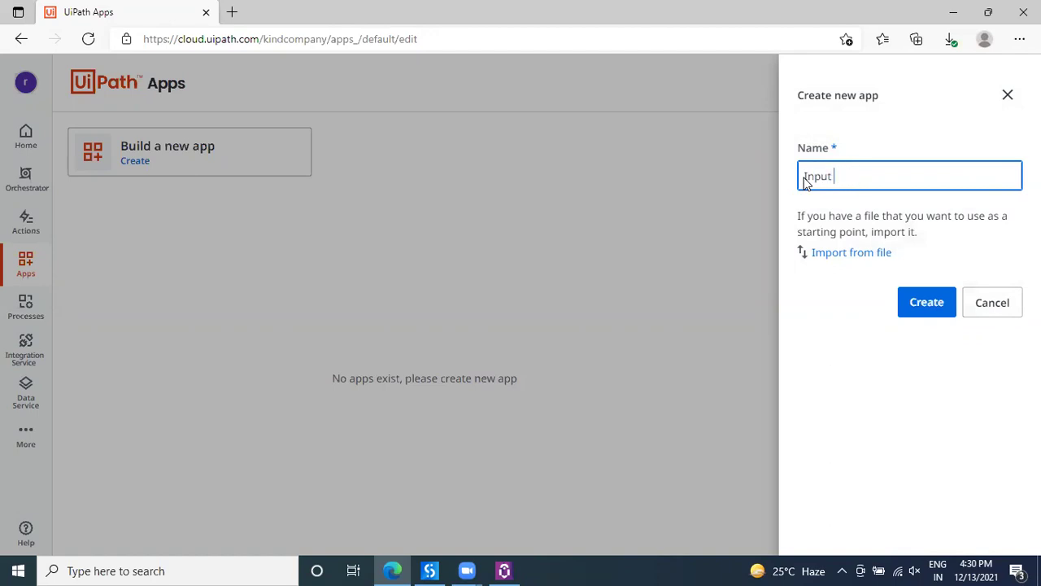
{"action": "type", "text": "t"}
- Name the new app RegistrationForm and create it
{"action": "key", "text": "ctrl+a"}
{"action": "type", "text": "RegistrationForm"}
{"action": "key", "text": "Return"}
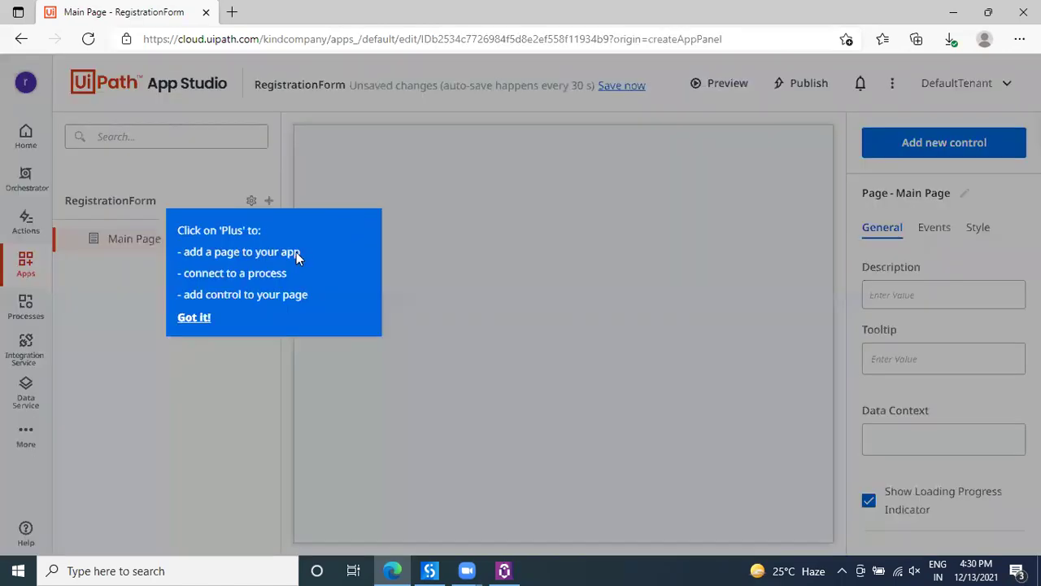
- Dismiss the introductory tip and add a Label control with the text NAME to the main page
{"action": "left_click", "coordinate": [202, 317]}
{"action": "left_click", "coordinate": [944, 142]}
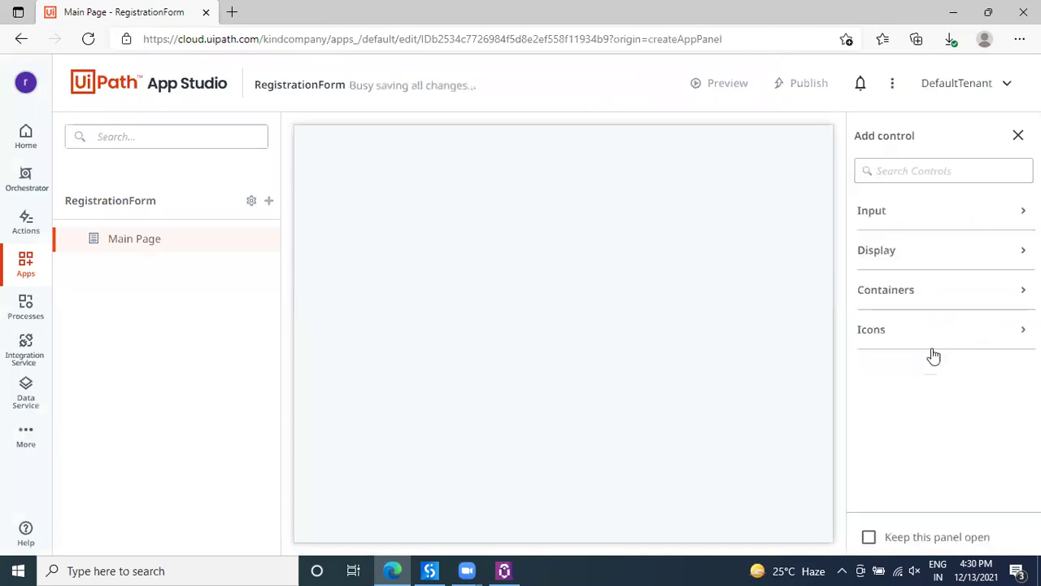
{"action": "left_click", "coordinate": [929, 210]}
{"action": "scroll", "coordinate": [943, 480], "scroll_direction": "down", "scroll_amount": 5}
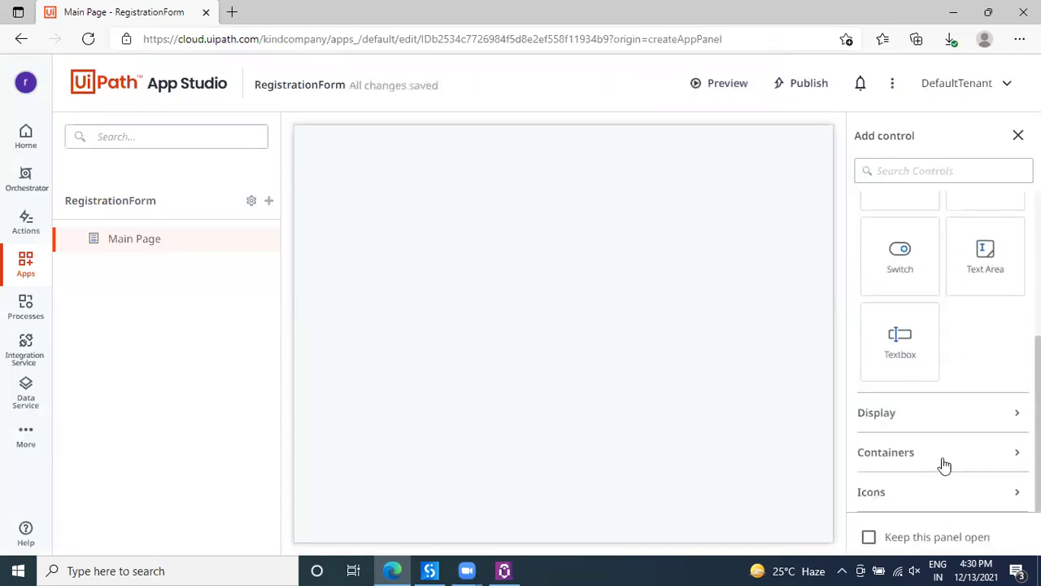
{"action": "left_click", "coordinate": [944, 465]}
{"action": "scroll", "coordinate": [960, 476], "scroll_direction": "down", "scroll_amount": 2}
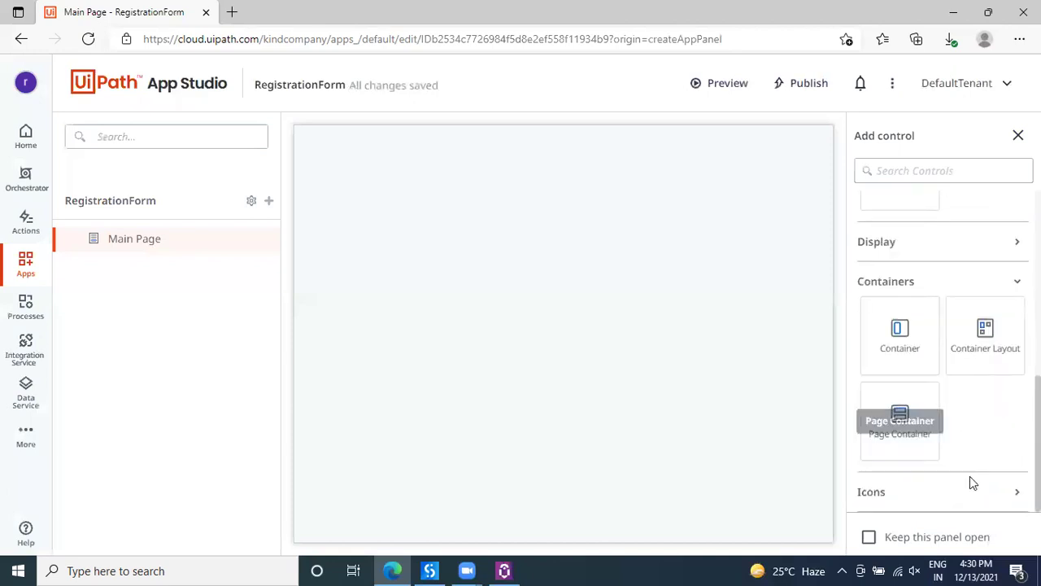
{"action": "left_click", "coordinate": [898, 242]}
{"action": "left_click_drag", "start_coordinate": [927, 432], "coordinate": [758, 323]}
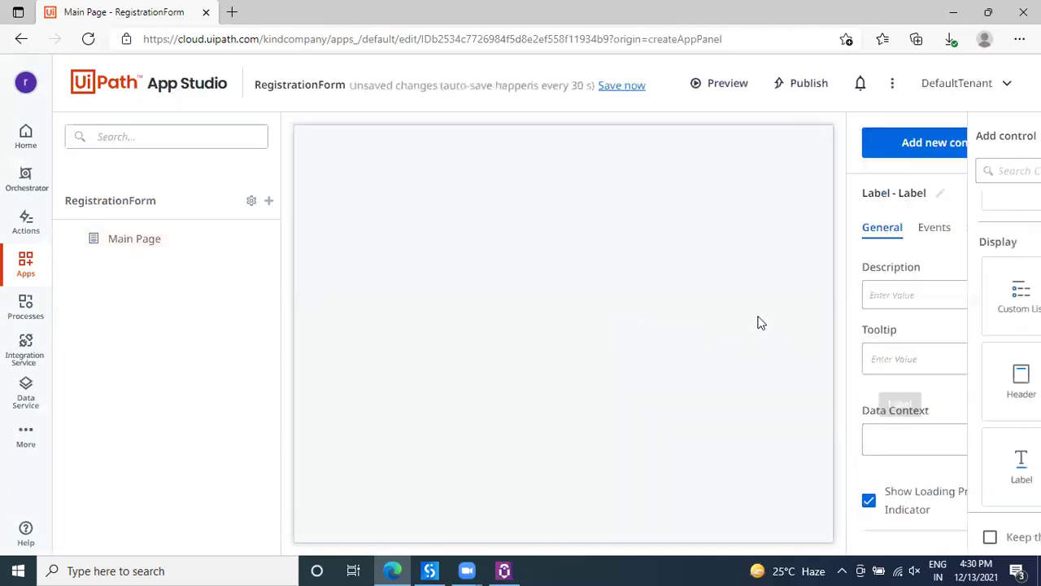
{"action": "type", "text": "NAME"}
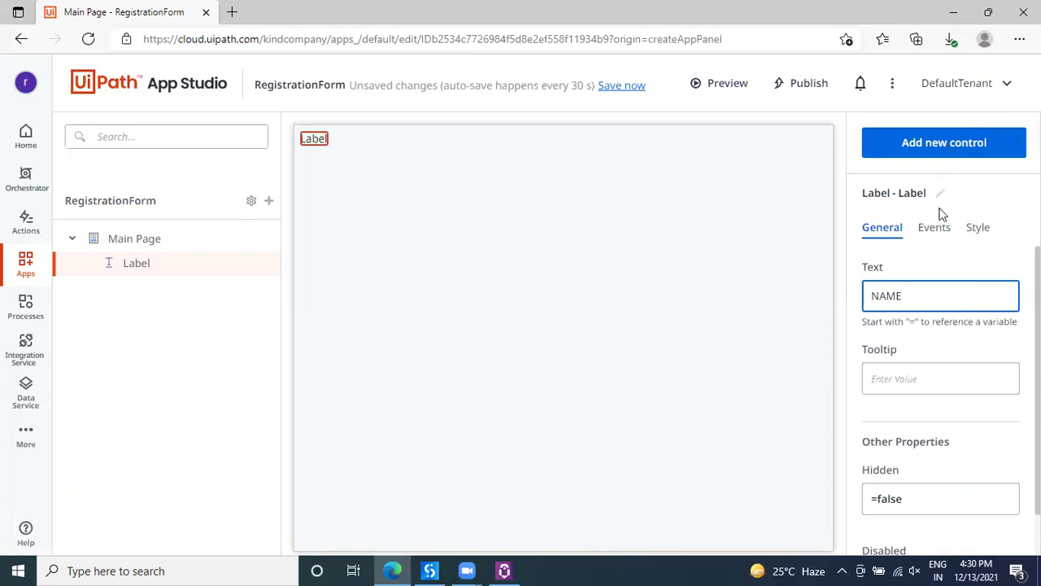
- Add a Textbox control below the NAME label on the main page
{"action": "left_click", "coordinate": [931, 146]}
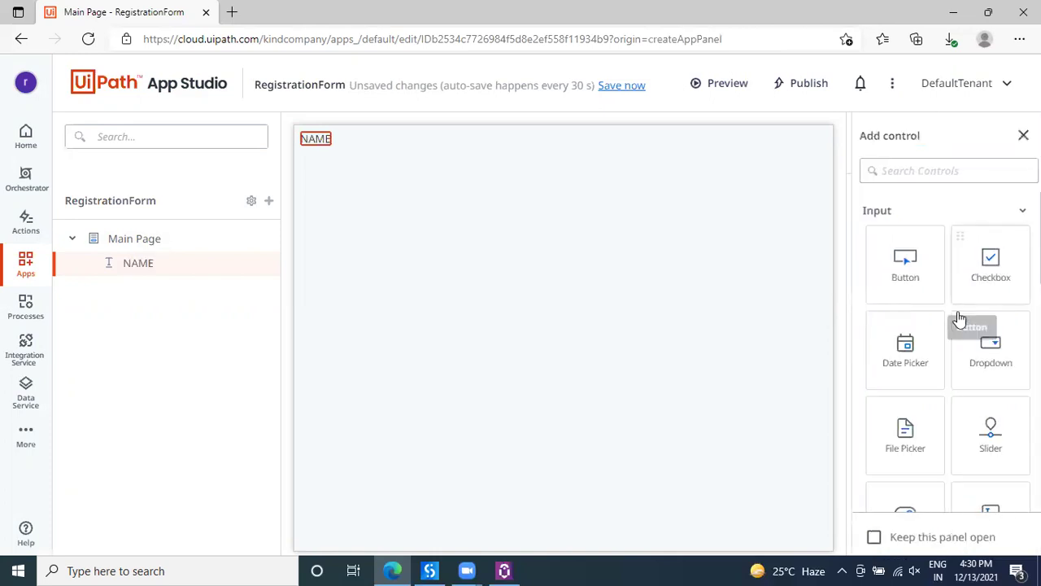
{"action": "scroll", "coordinate": [947, 419], "scroll_direction": "down", "scroll_amount": 2}
{"action": "left_click_drag", "start_coordinate": [890, 459], "coordinate": [586, 244]}
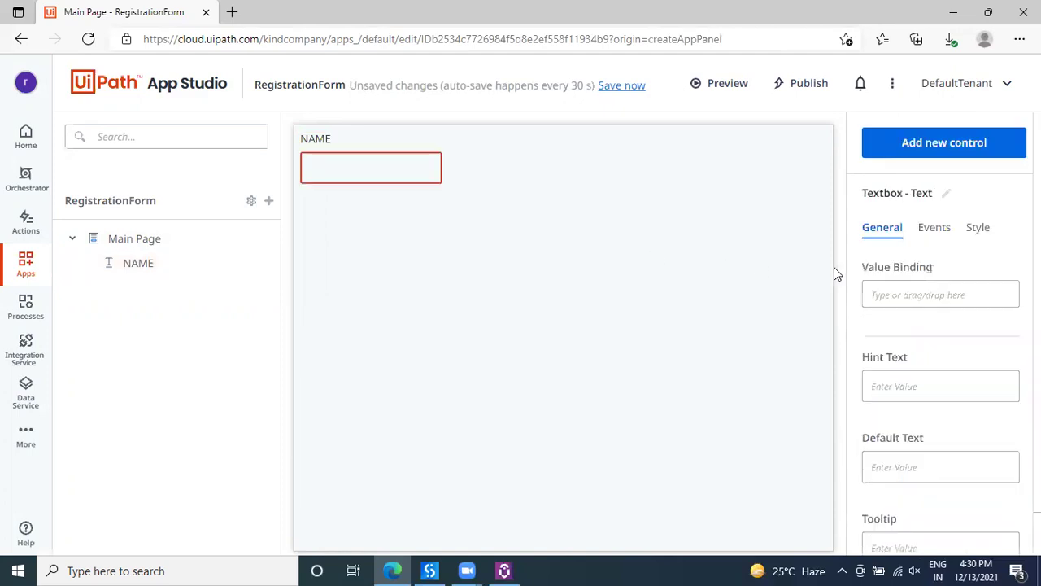
- Add a Button control below the textbox and set its text to Submit
{"action": "left_click", "coordinate": [927, 143]}
{"action": "left_click_drag", "start_coordinate": [901, 267], "coordinate": [704, 317]}
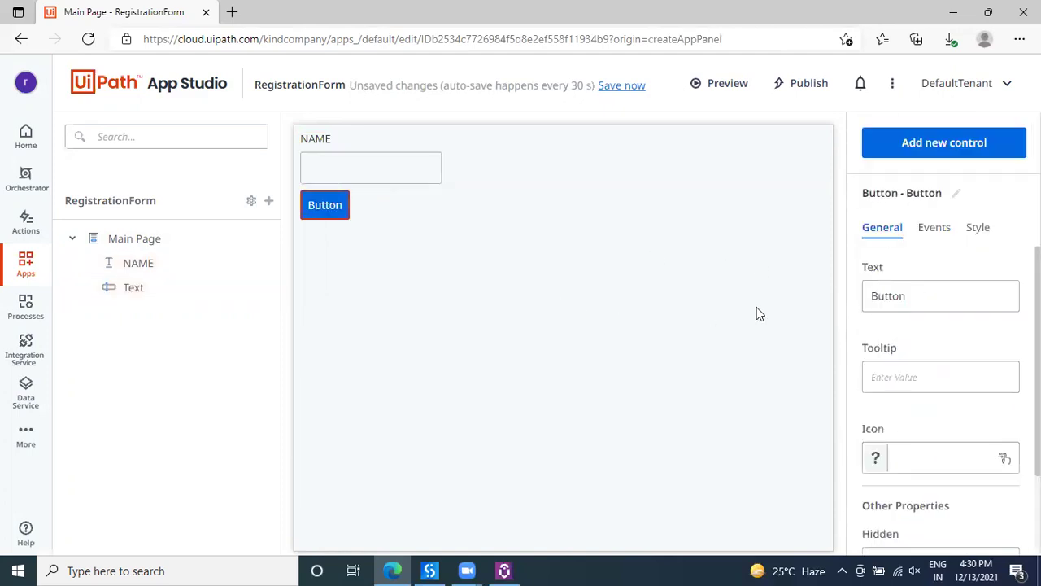
{"action": "double_click", "coordinate": [911, 297]}
{"action": "type", "text": "Subit"}
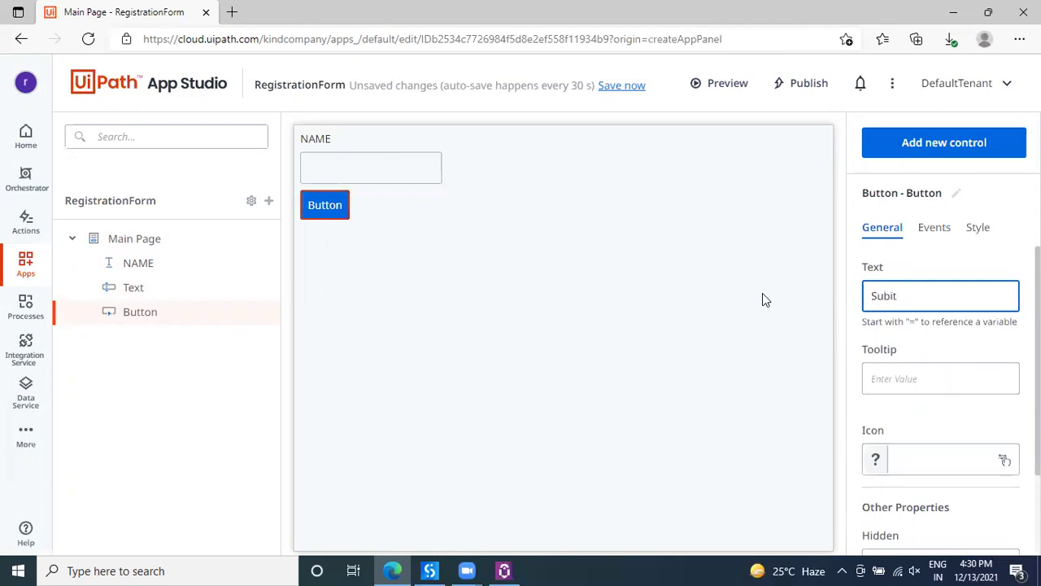
{"action": "key", "text": "BackSpace"}
{"action": "key", "text": "BackSpace"}
{"action": "type", "text": "bmit"}
{"action": "left_click", "coordinate": [697, 283]}
- Stretch the textbox and the Submit button across the full width of the page
{"action": "left_click", "coordinate": [382, 168]}
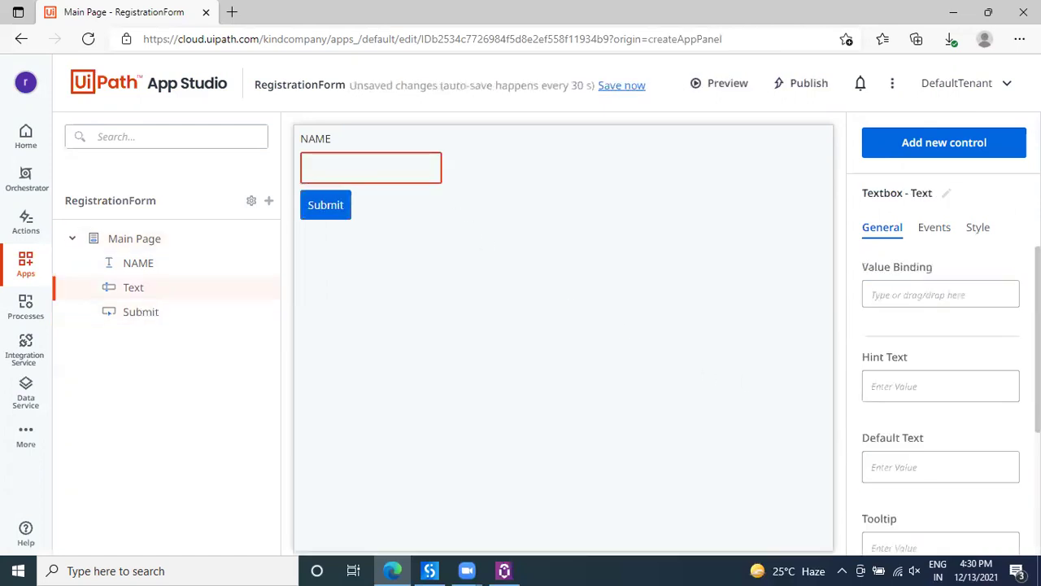
{"action": "left_click", "coordinate": [977, 228]}
{"action": "left_click", "coordinate": [1001, 280]}
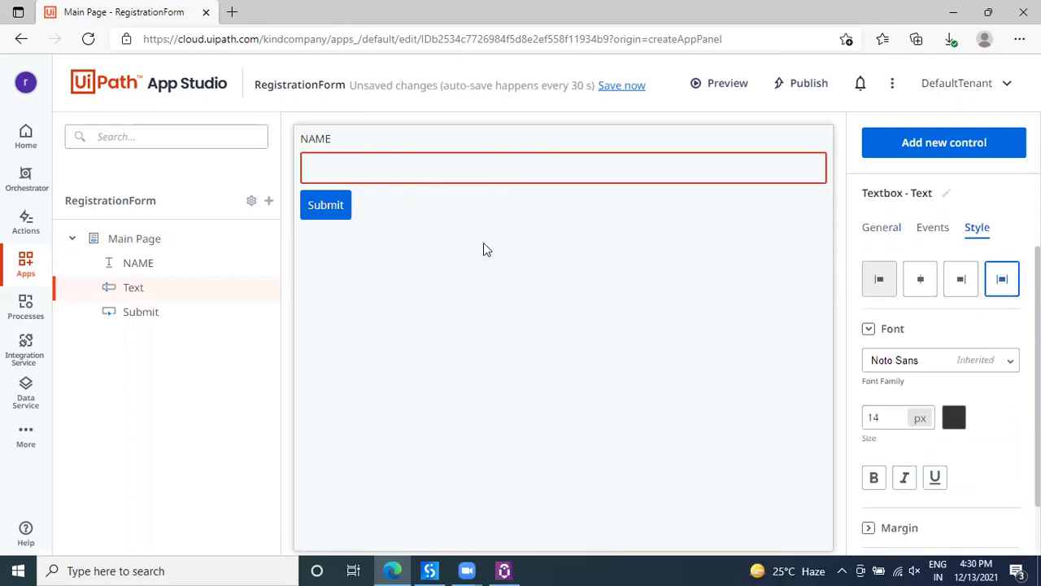
{"action": "left_click", "coordinate": [329, 204]}
{"action": "left_click", "coordinate": [999, 277]}
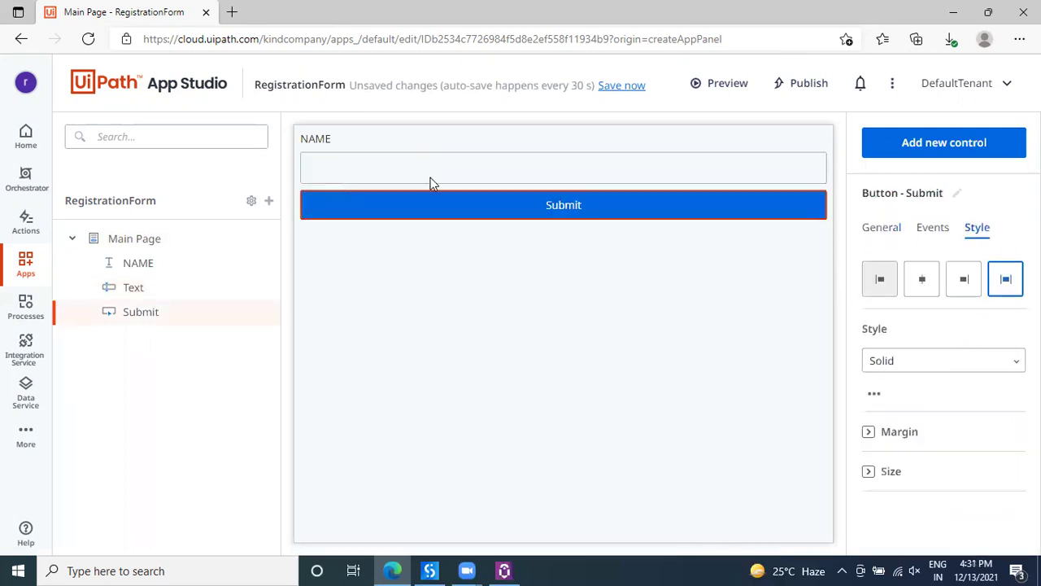
{"action": "left_click", "coordinate": [533, 300]}
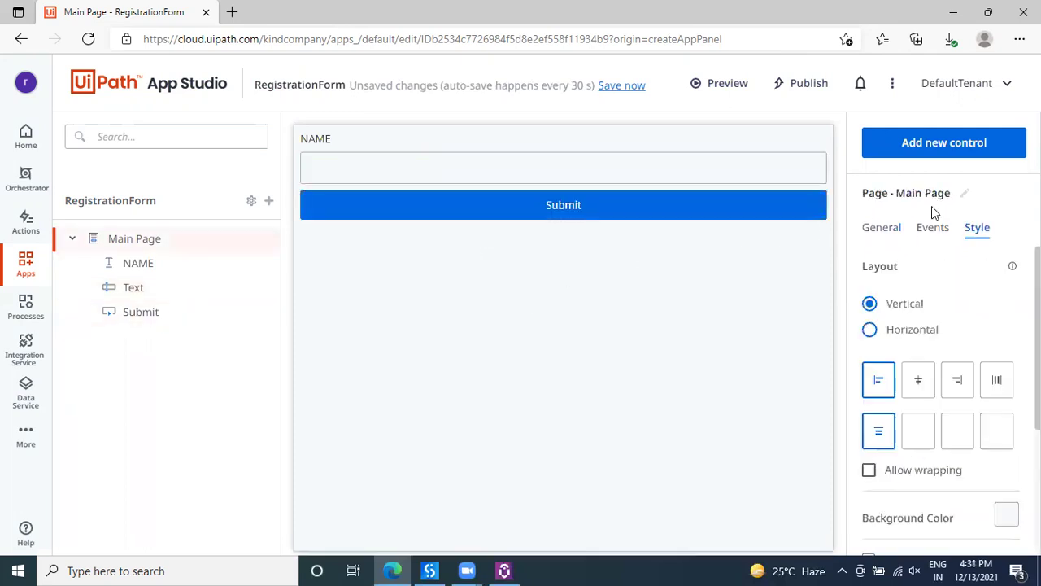
{"action": "left_click", "coordinate": [892, 229]}
{"action": "left_click", "coordinate": [950, 147]}
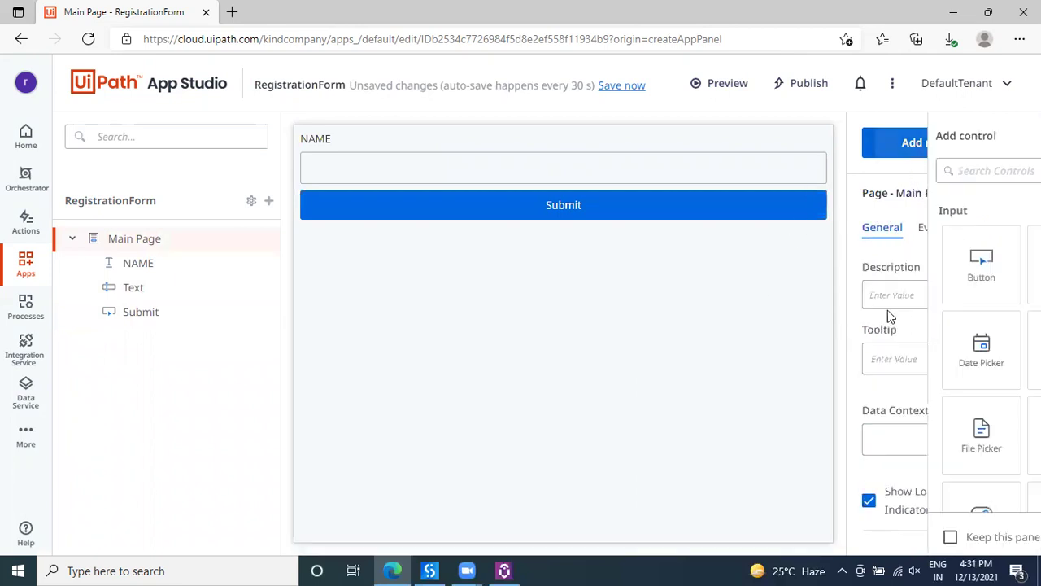
{"action": "left_click", "coordinate": [602, 235]}
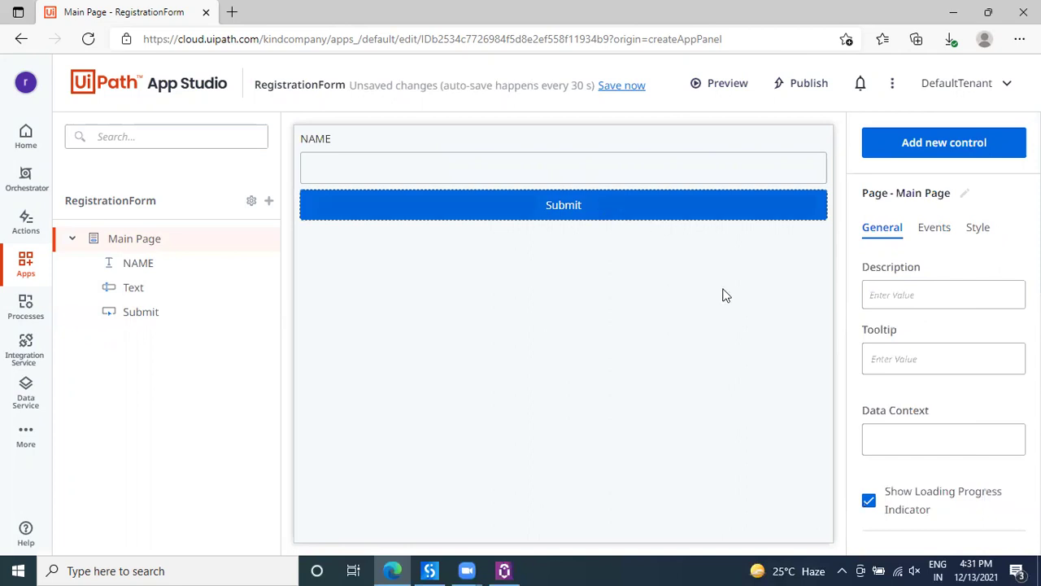
- Review the resources available for the textbox's value binding, leaving the binding empty
{"action": "left_click", "coordinate": [687, 208]}
{"action": "left_click", "coordinate": [668, 173]}
{"action": "left_click", "coordinate": [931, 292]}
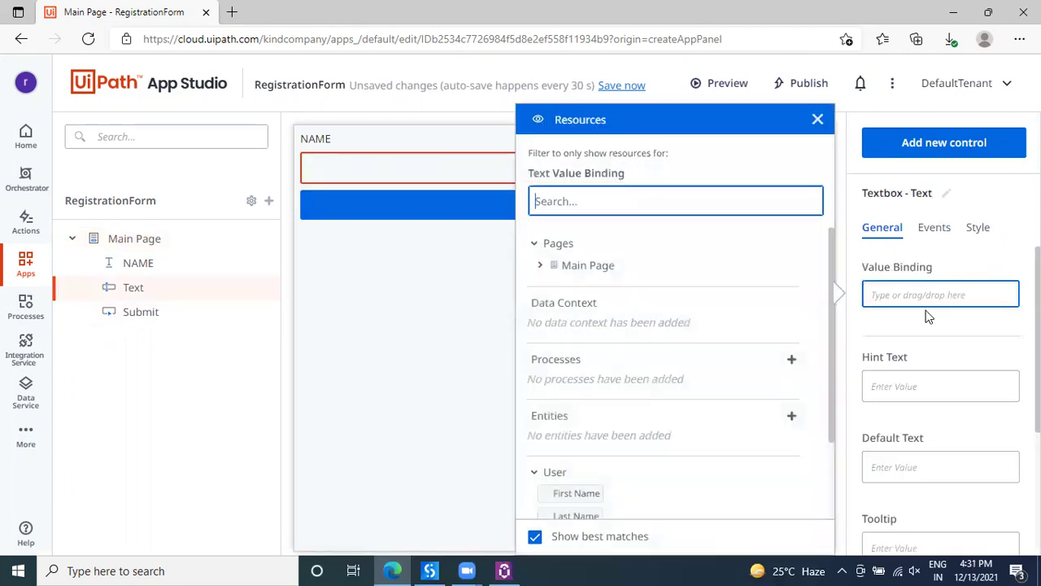
{"action": "scroll", "coordinate": [667, 483], "scroll_direction": "down", "scroll_amount": 2}
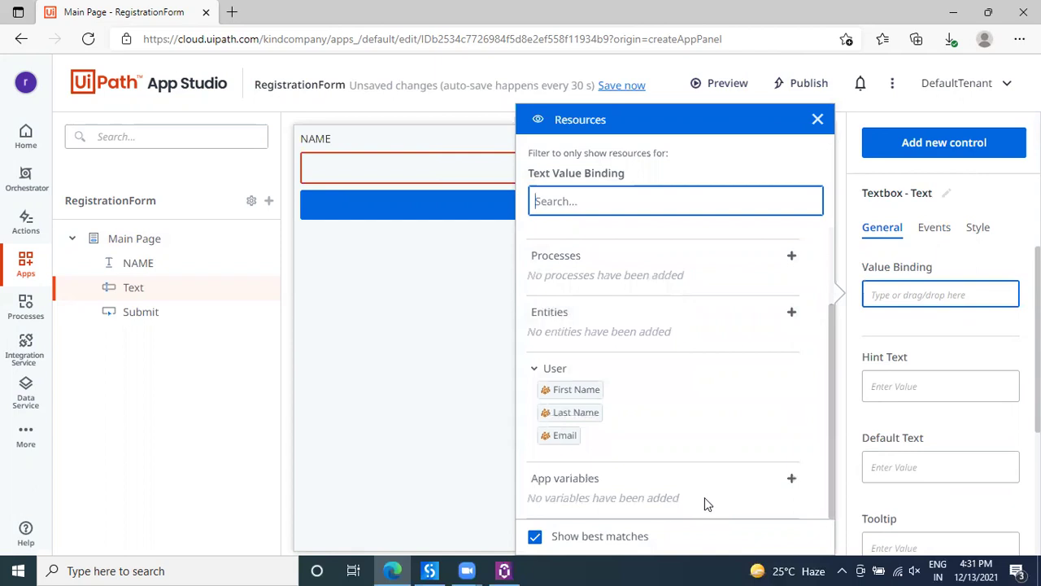
{"action": "key", "text": "Escape"}
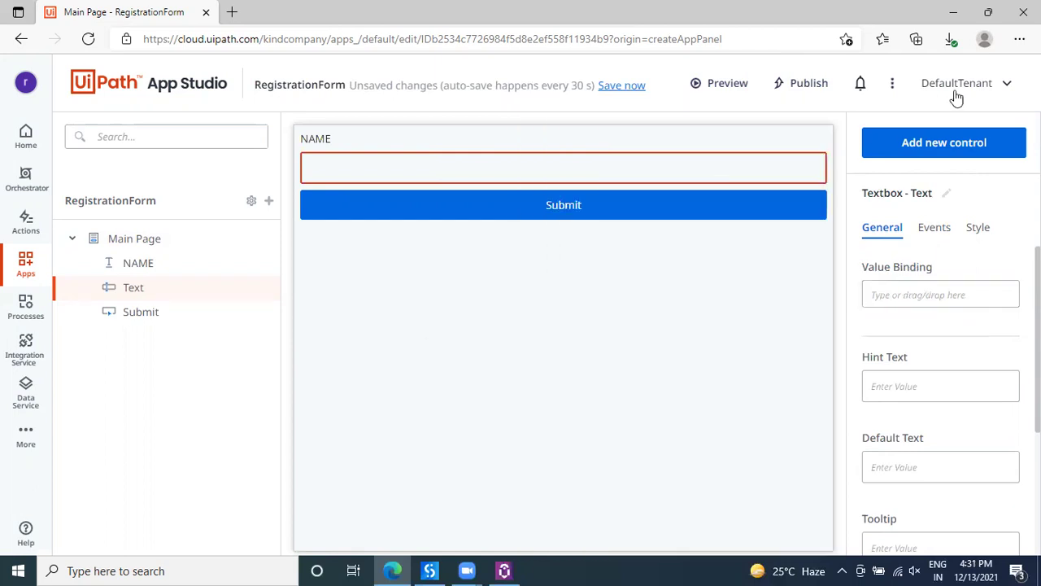
- Publish the RegistrationForm app and bring up UiPath Assistant with the browser minimized
{"action": "left_click", "coordinate": [802, 89]}
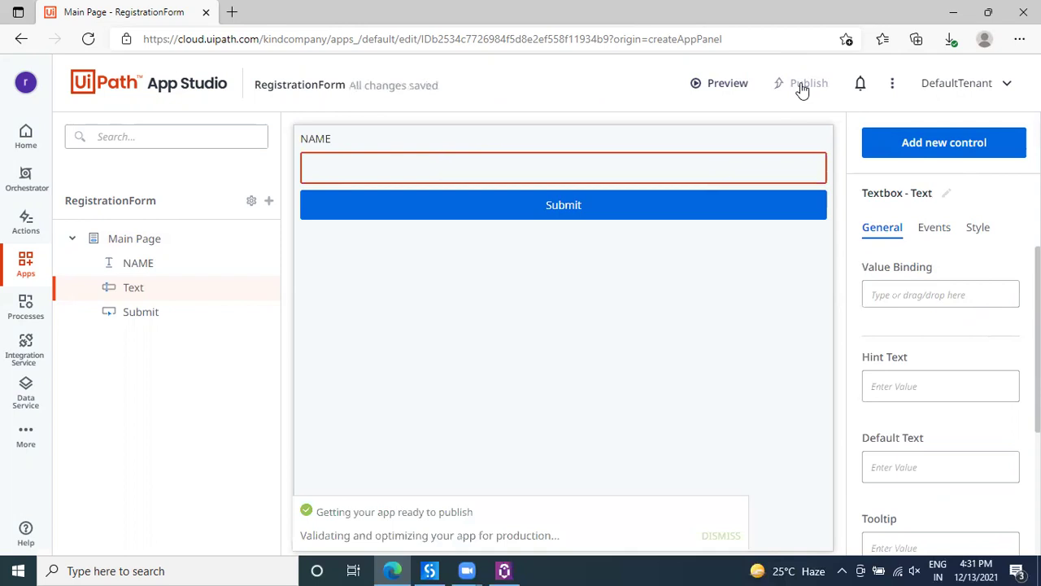
{"action": "left_click", "coordinate": [503, 570]}
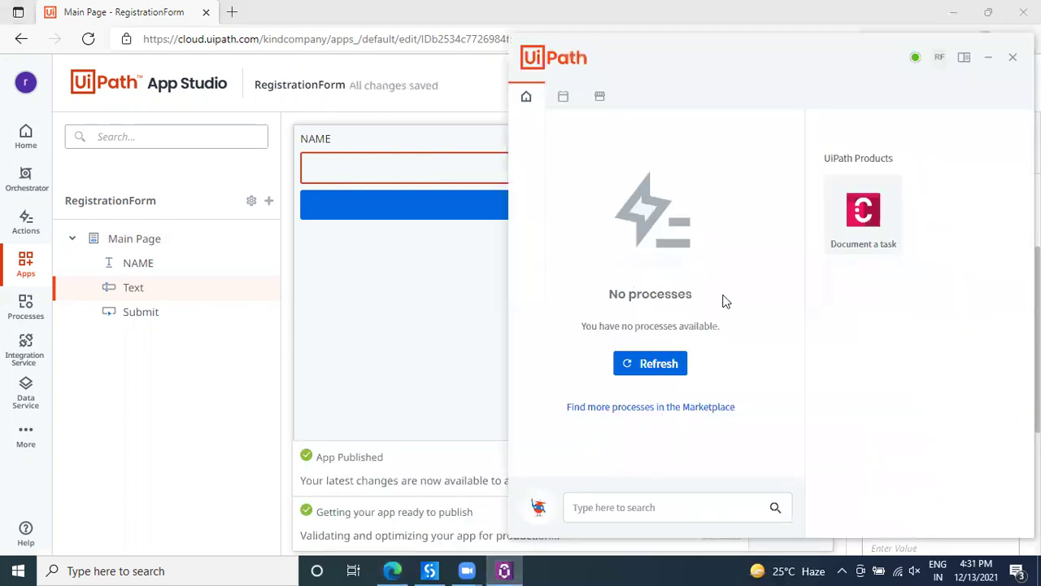
{"action": "left_click", "coordinate": [953, 11]}
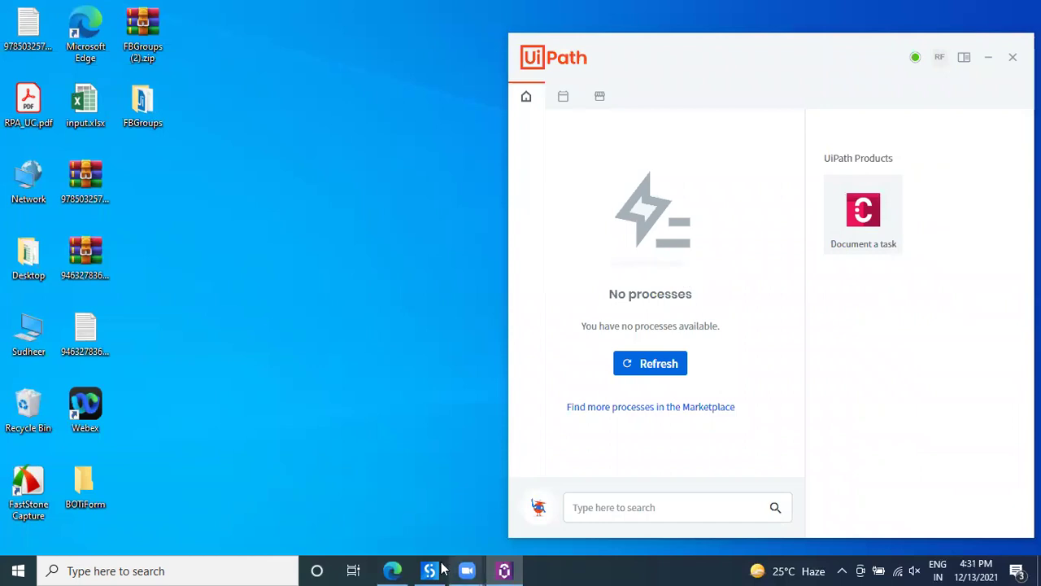
- Switch back to Microsoft Edge and return to the UiPath Apps overview
{"action": "left_click", "coordinate": [392, 570]}
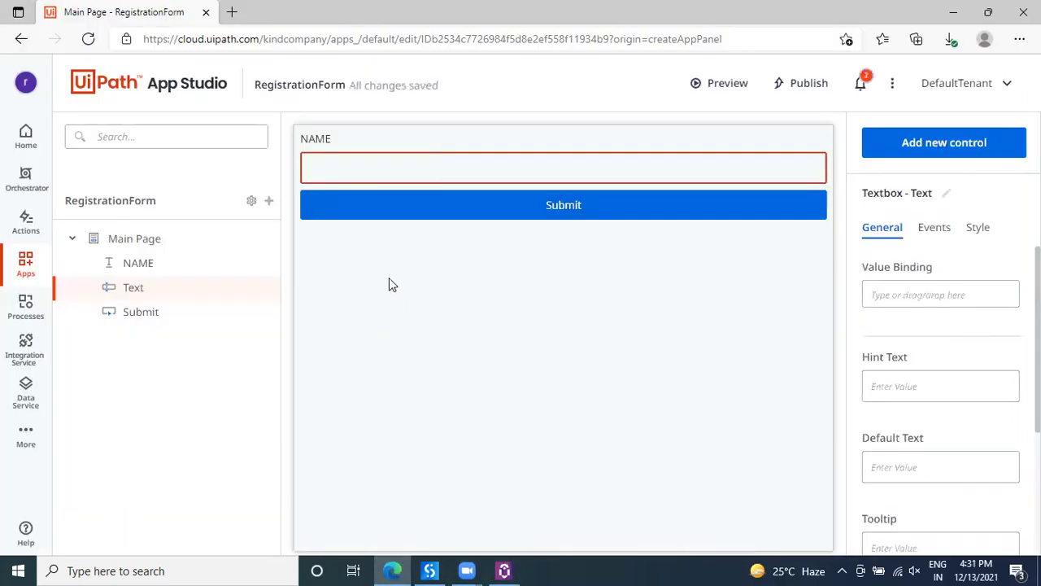
{"action": "left_click", "coordinate": [163, 91]}
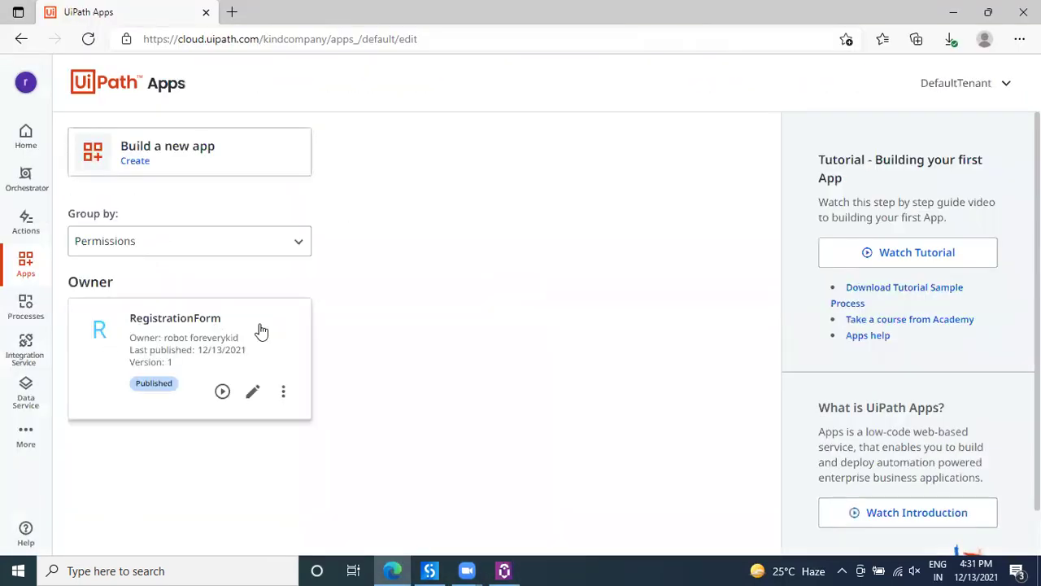
- Refresh the home list in UiPath Assistant and run the RegistrationForm app from it
{"action": "left_click", "coordinate": [964, 13]}
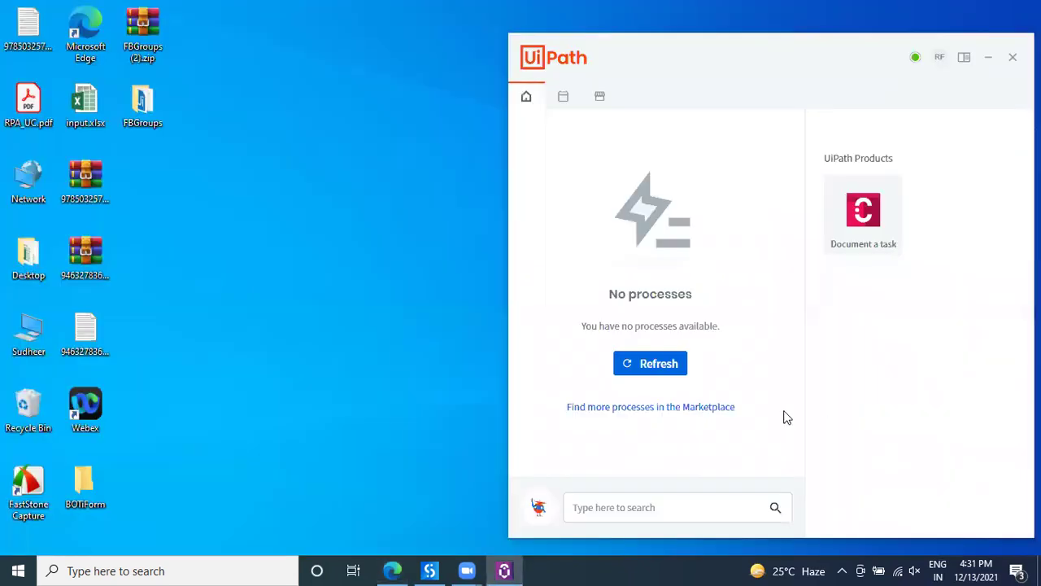
{"action": "left_click", "coordinate": [672, 368]}
{"action": "left_click", "coordinate": [632, 365]}
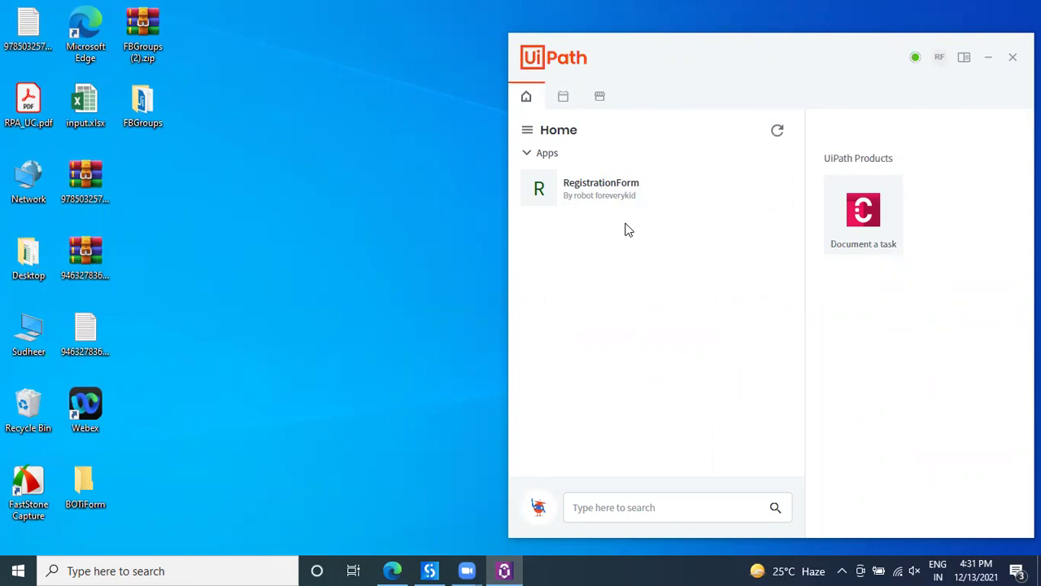
{"action": "left_click", "coordinate": [778, 190]}
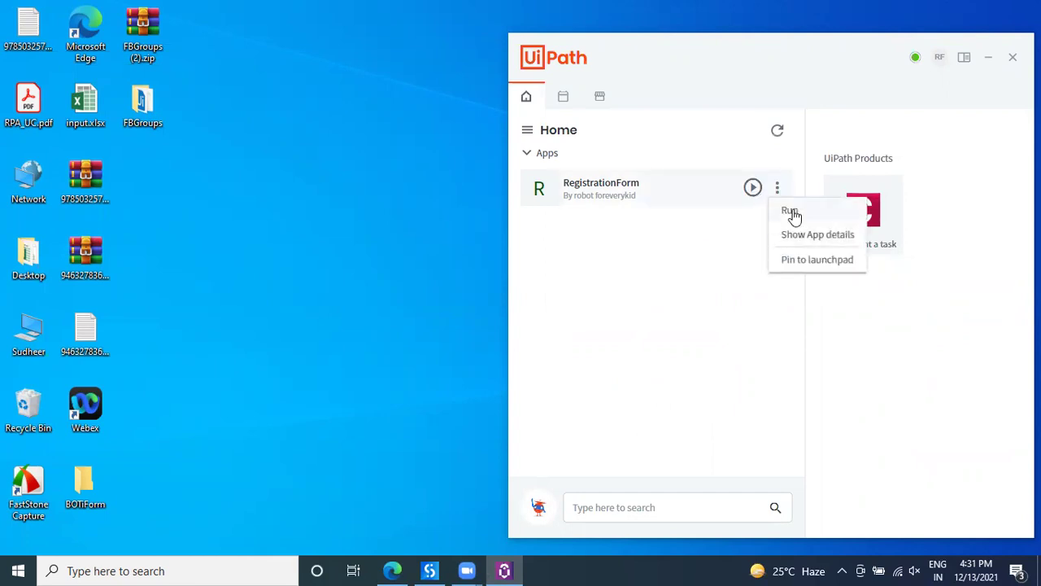
{"action": "left_click", "coordinate": [789, 211]}
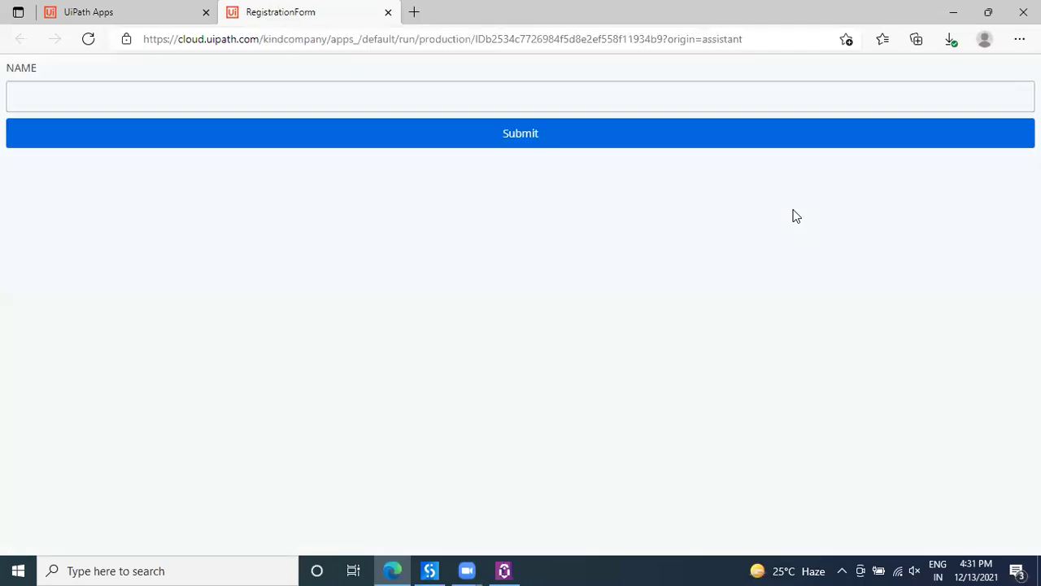
- Fill the form's NAME field with the saved entry RegistrationForm and minimize the browser
{"action": "left_click", "coordinate": [584, 99]}
{"action": "left_click", "coordinate": [183, 161]}
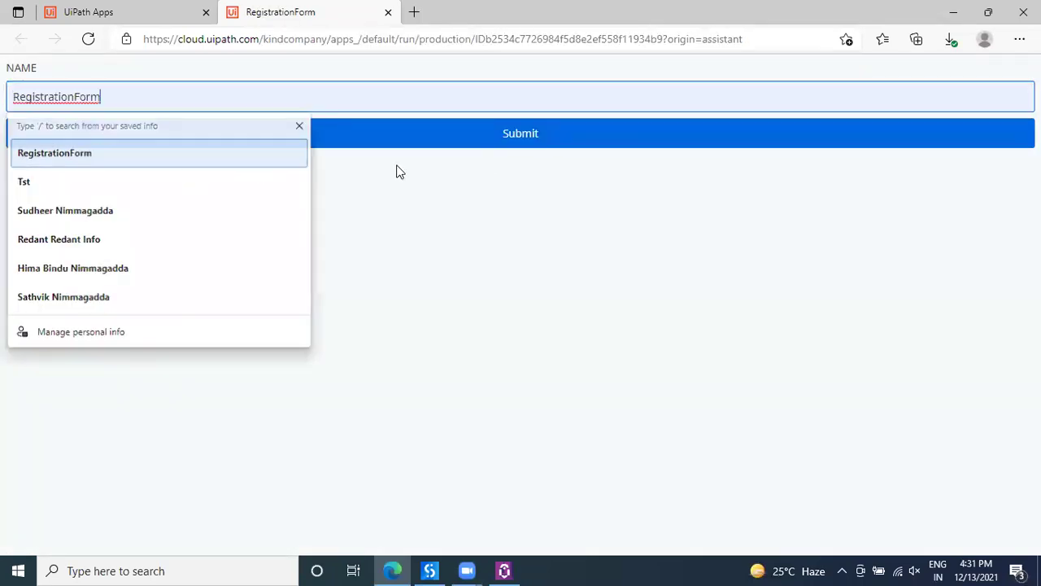
{"action": "left_click", "coordinate": [954, 12]}
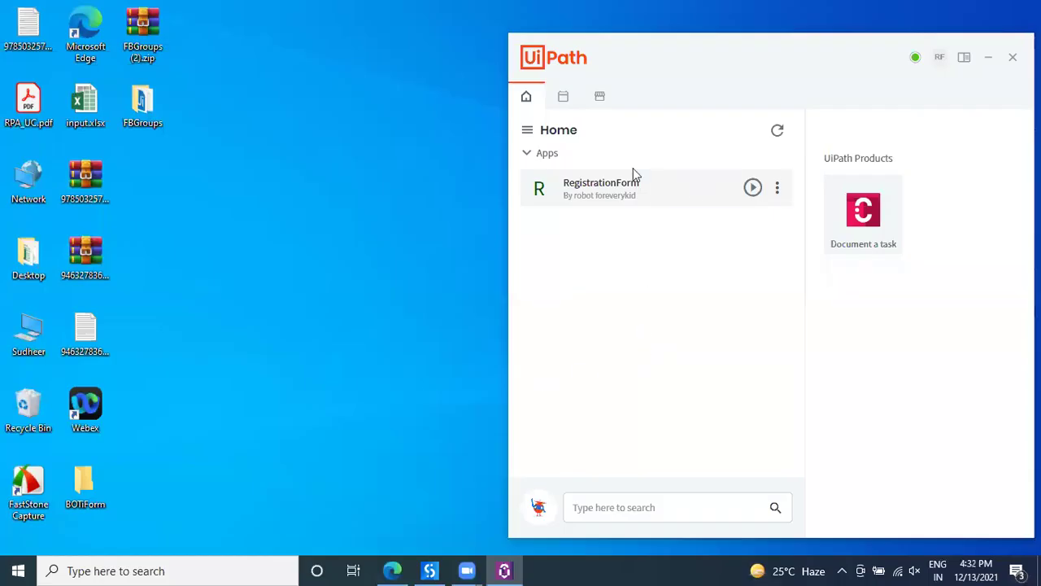
- Browse the Marketplace automations in UiPath Assistant and install Reduce Excel file size
{"action": "left_click", "coordinate": [598, 101]}
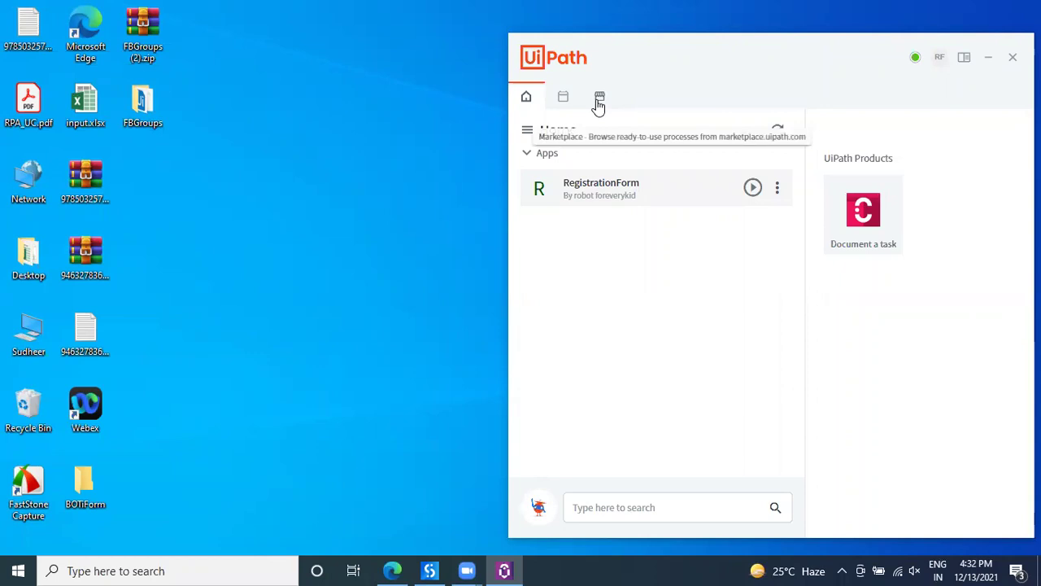
{"action": "scroll", "coordinate": [642, 243], "scroll_direction": "down", "scroll_amount": 15}
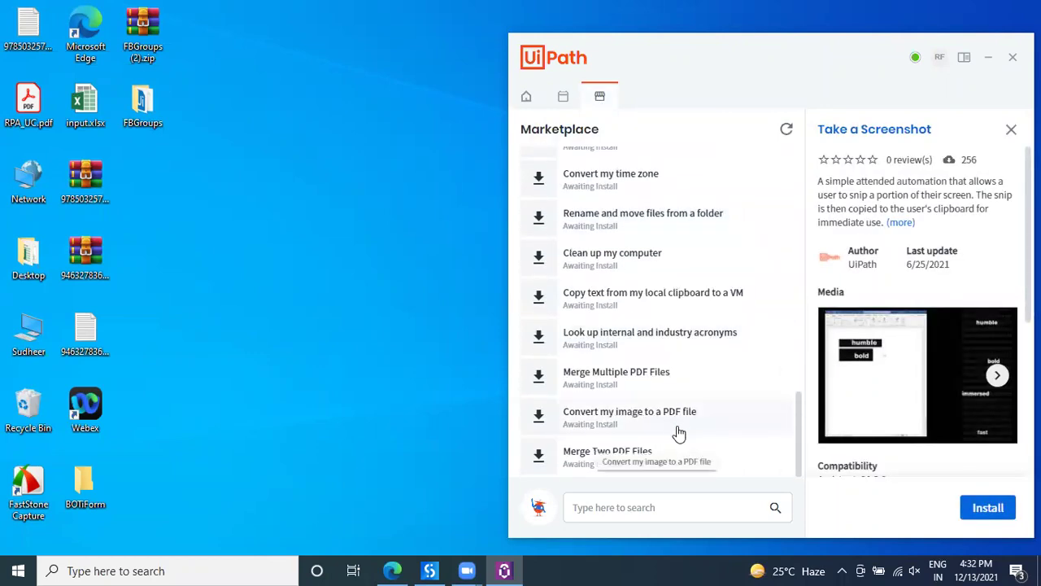
{"action": "scroll", "coordinate": [680, 427], "scroll_direction": "up", "scroll_amount": 10}
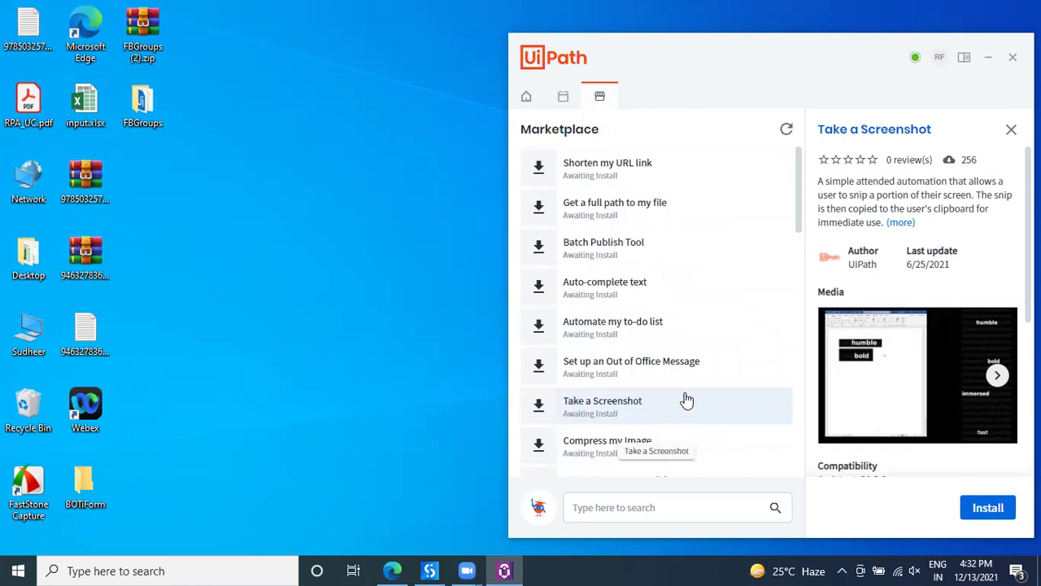
{"action": "scroll", "coordinate": [686, 399], "scroll_direction": "down", "scroll_amount": 4}
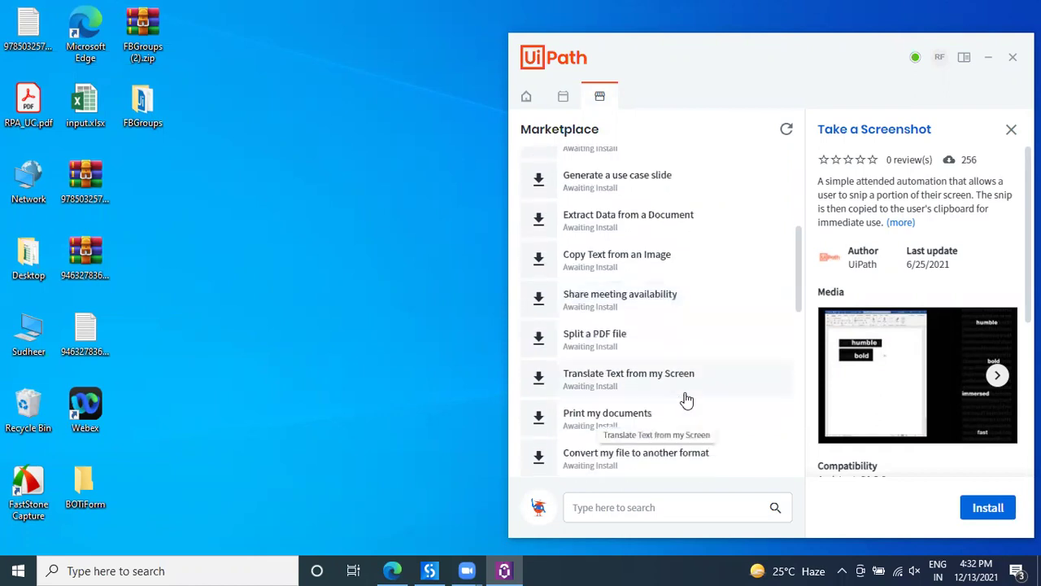
{"action": "scroll", "coordinate": [685, 398], "scroll_direction": "down", "scroll_amount": 5}
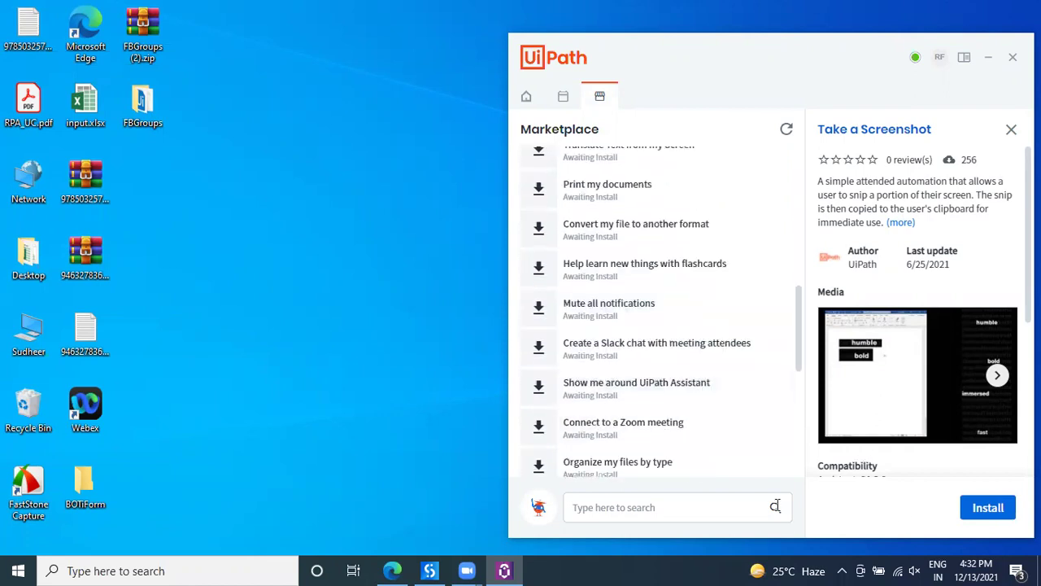
{"action": "scroll", "coordinate": [697, 418], "scroll_direction": "down", "scroll_amount": 5}
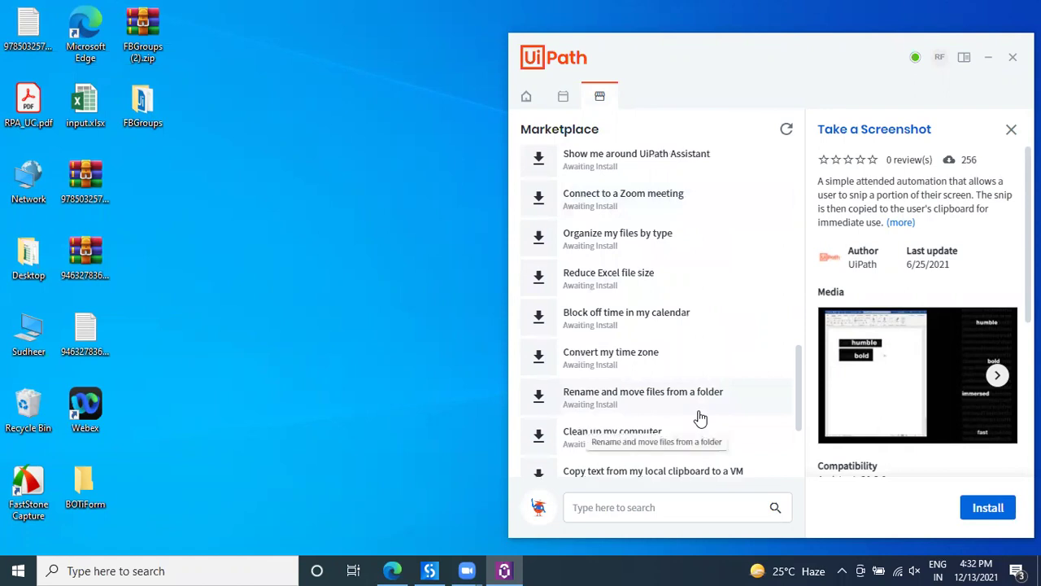
{"action": "left_click", "coordinate": [655, 281]}
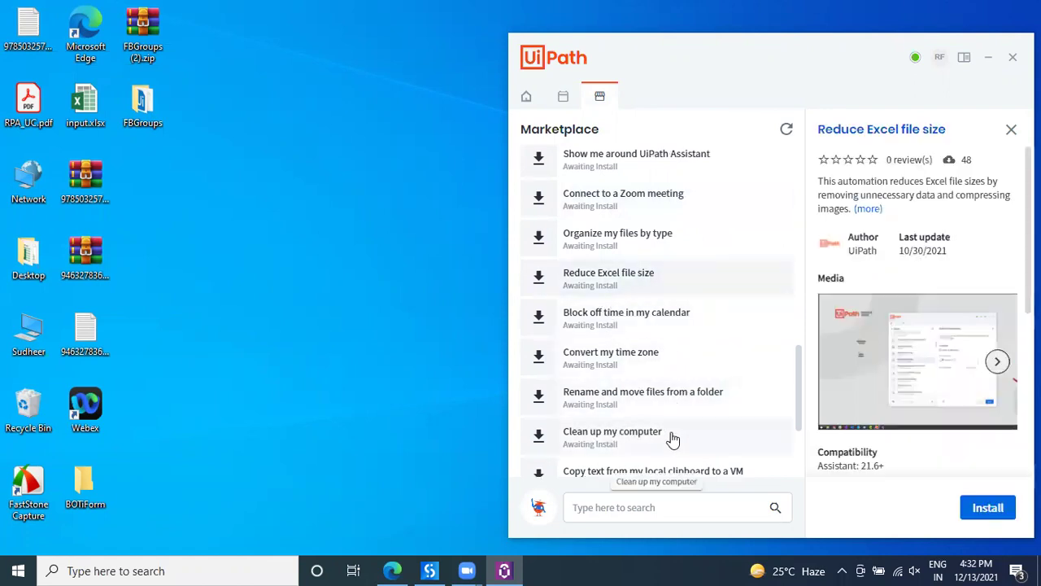
{"action": "left_click", "coordinate": [984, 510]}
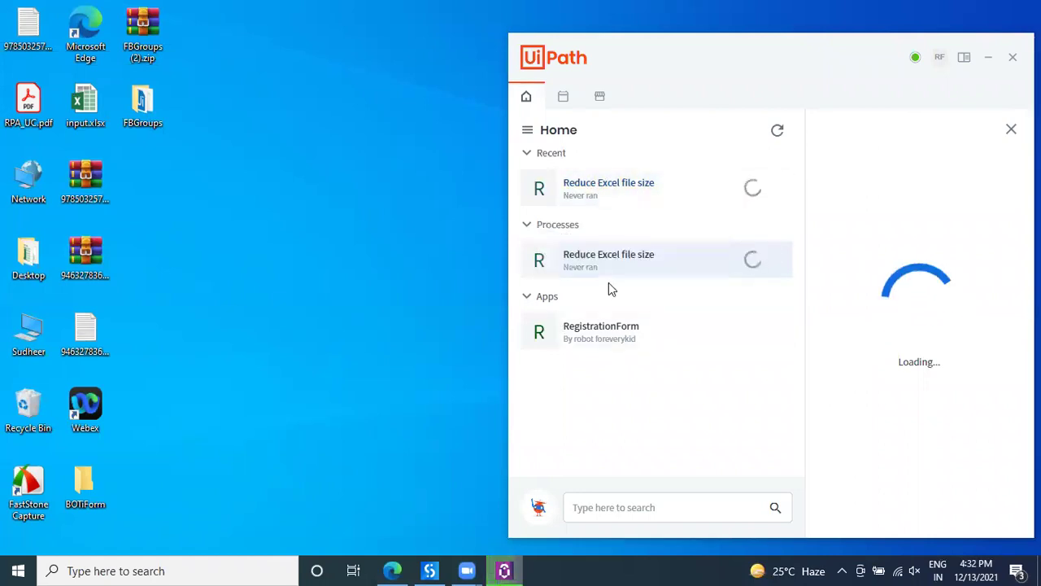
- Look through the remaining Marketplace automations and return to the Assistant's home list
{"action": "left_click", "coordinate": [600, 96]}
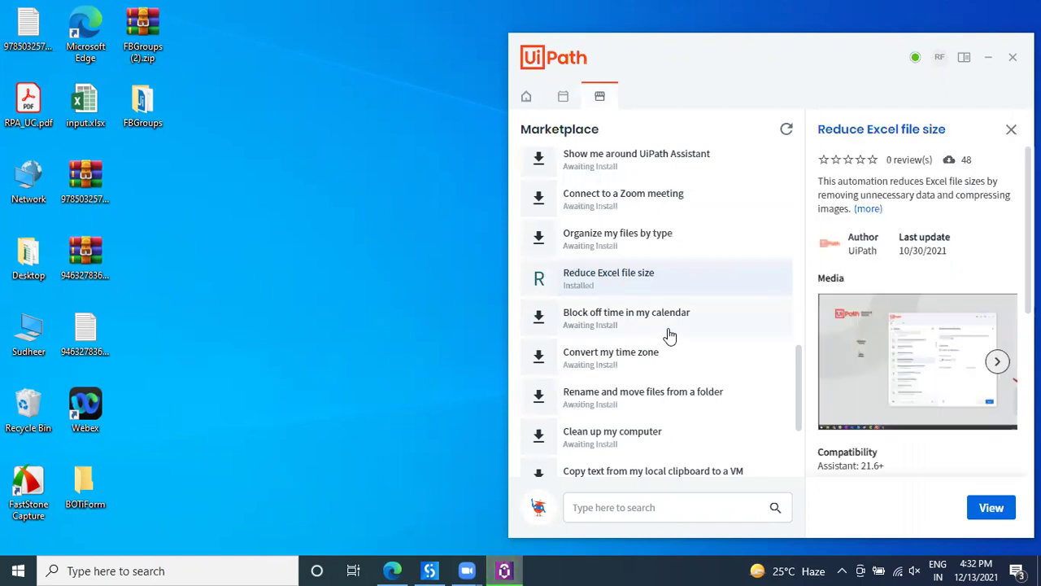
{"action": "scroll", "coordinate": [668, 336], "scroll_direction": "down", "scroll_amount": 2}
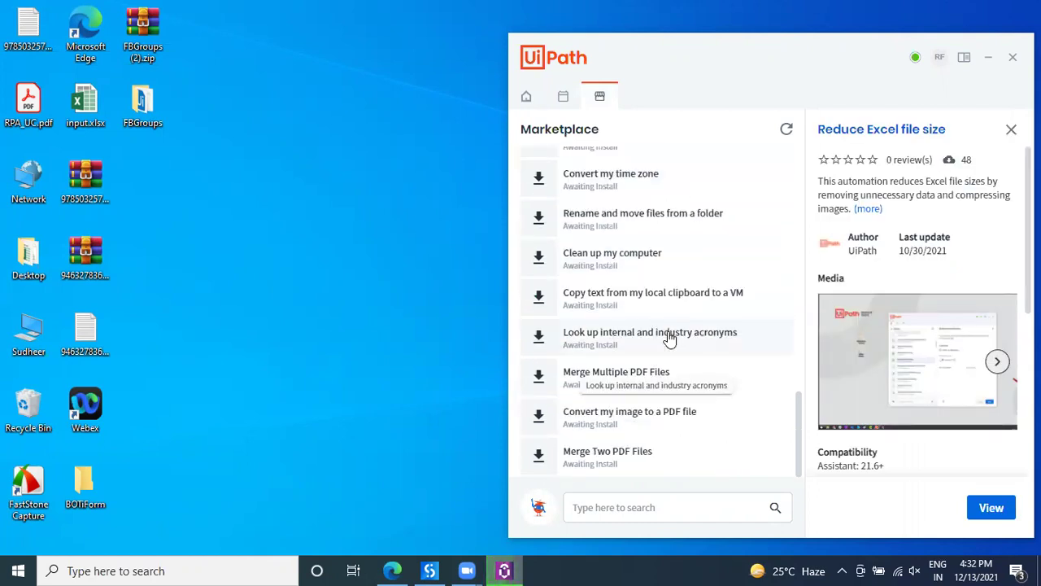
{"action": "scroll", "coordinate": [668, 335], "scroll_direction": "up", "scroll_amount": 10}
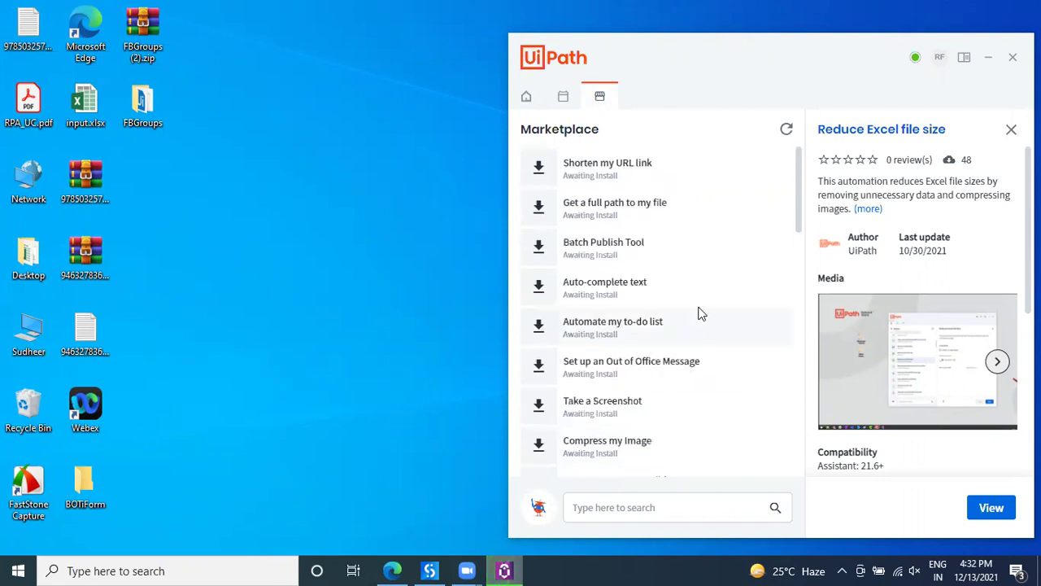
{"action": "left_click", "coordinate": [529, 99]}
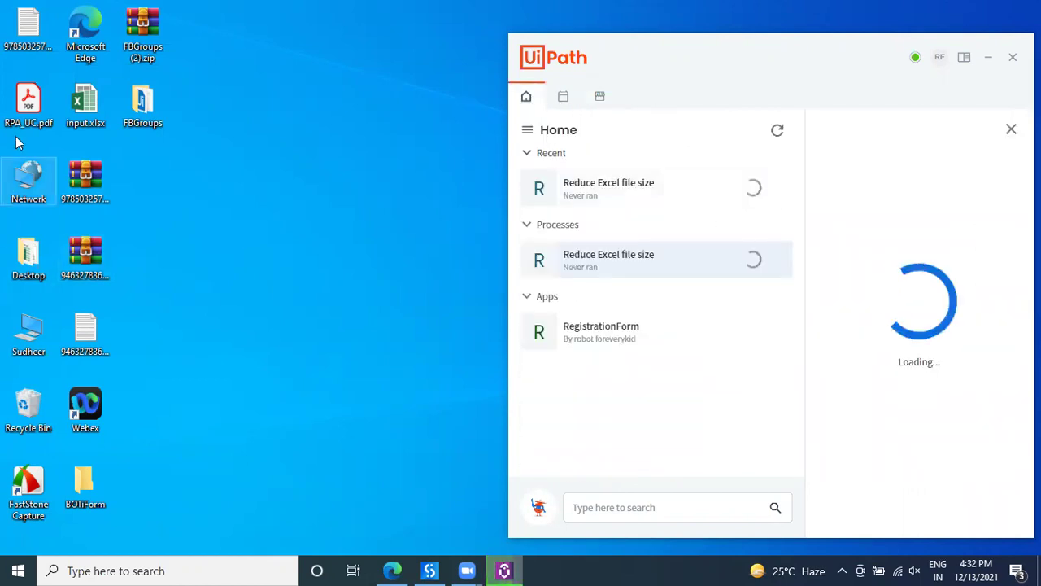
- Copy the file size of input.xlsx on the desktop from its file properties
{"action": "right_click", "coordinate": [84, 104]}
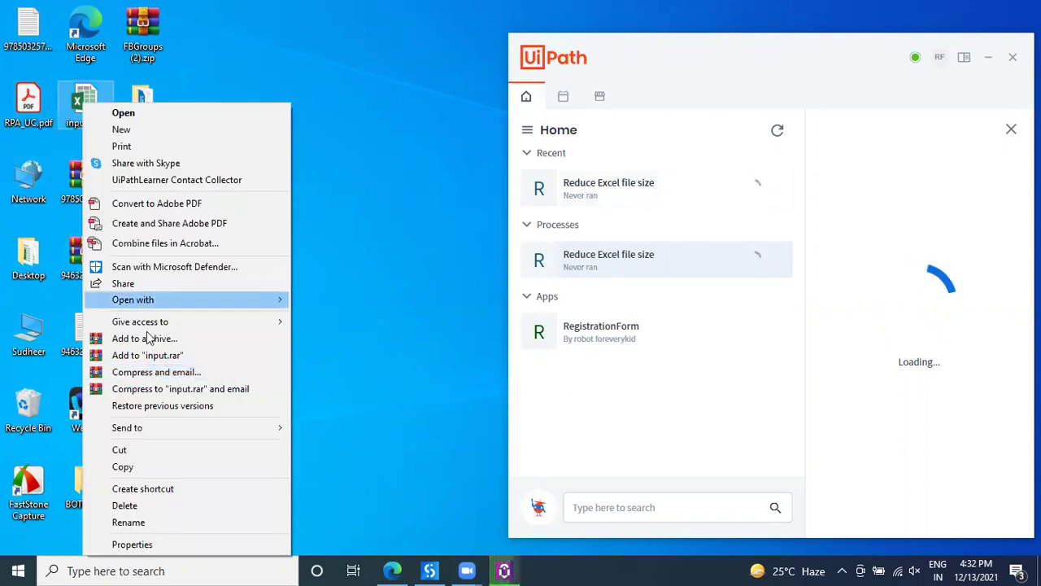
{"action": "left_click", "coordinate": [183, 545]}
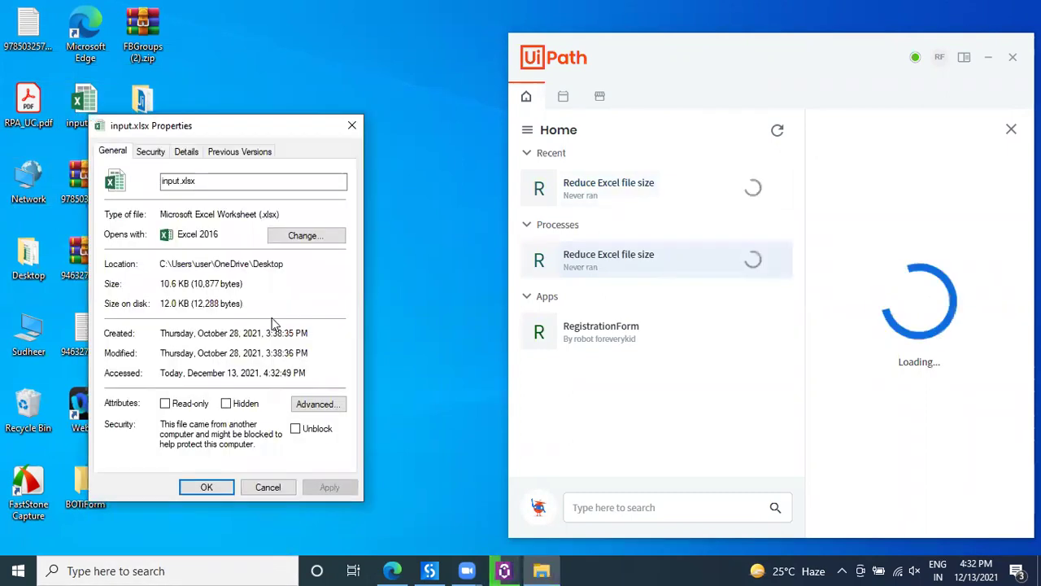
{"action": "left_click_drag", "start_coordinate": [248, 284], "coordinate": [142, 284]}
{"action": "right_click", "coordinate": [198, 285]}
{"action": "left_click", "coordinate": [234, 334]}
- Paste the copied file size into a new Notepad document, minimizing it and closing the input.xlsx properties
{"action": "key", "text": "super+r"}
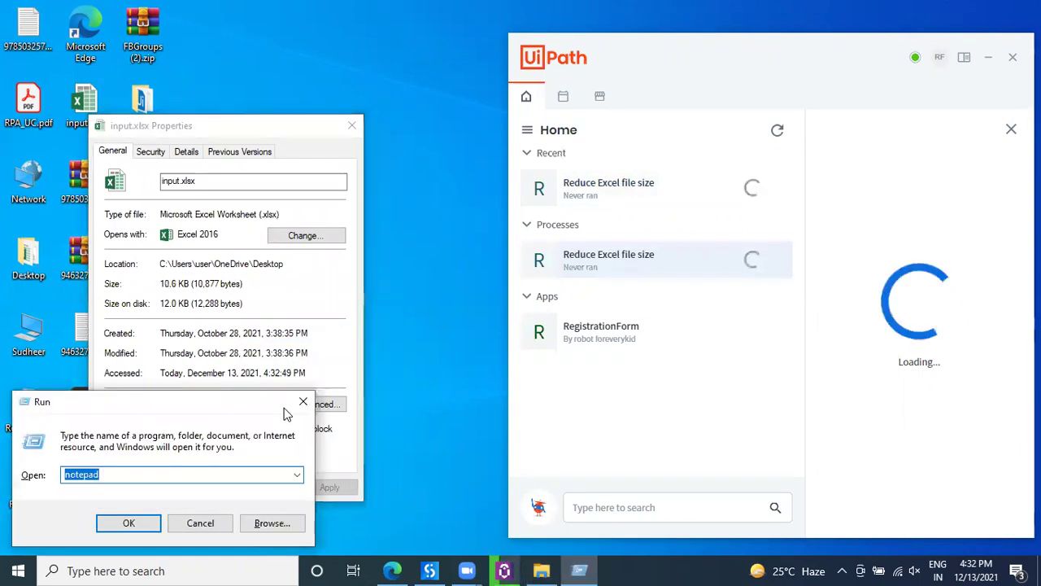
{"action": "key", "text": "Return"}
{"action": "key", "text": "ctrl+v"}
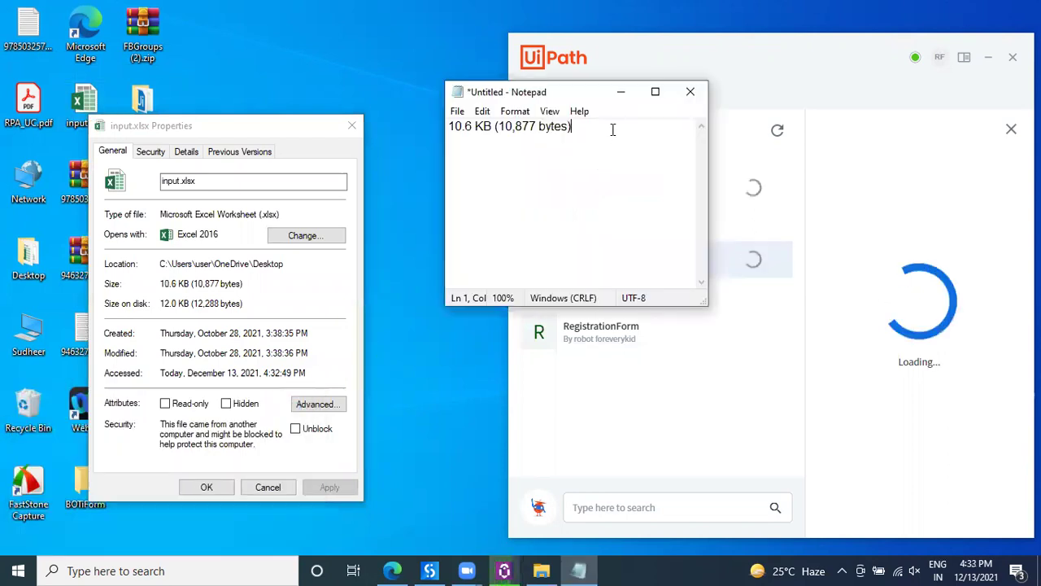
{"action": "left_click", "coordinate": [620, 92]}
{"action": "left_click", "coordinate": [351, 125]}
{"action": "left_click", "coordinate": [442, 226]}
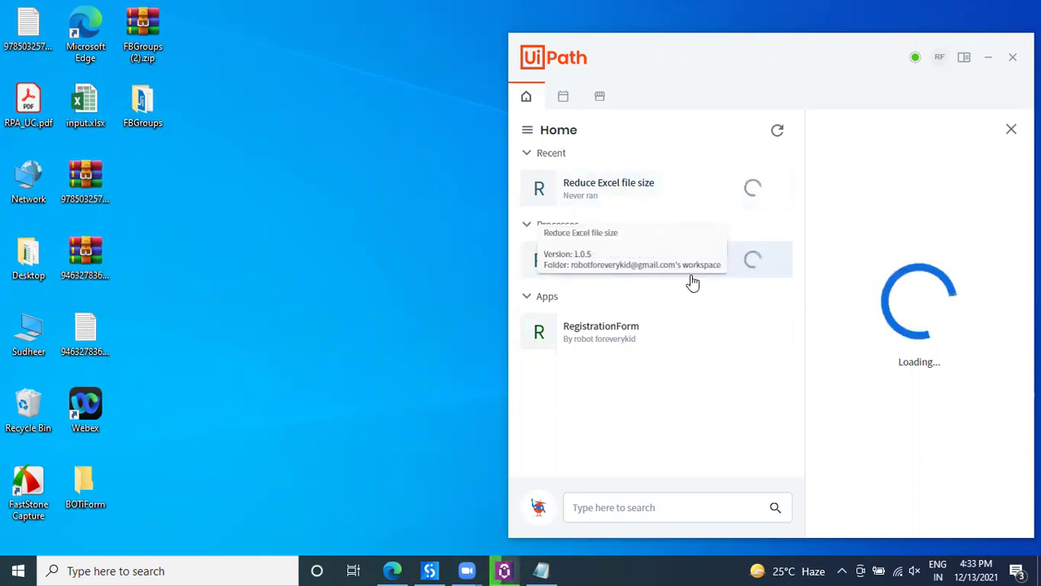
- Show the details of the RegistrationForm app in UiPath Assistant
{"action": "left_click", "coordinate": [659, 336]}
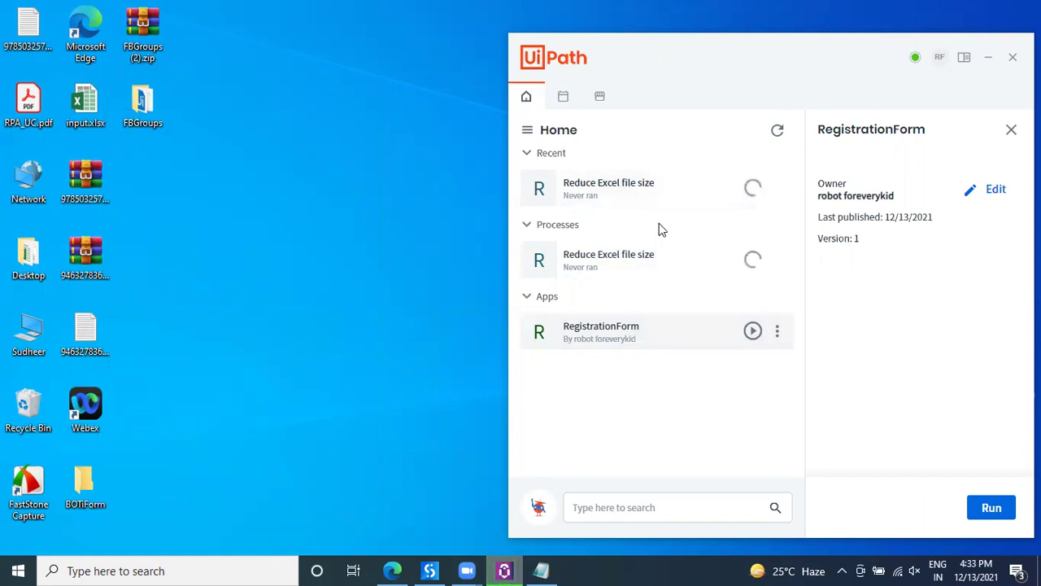
{"action": "right_click", "coordinate": [284, 233]}
{"action": "left_click", "coordinate": [326, 276]}
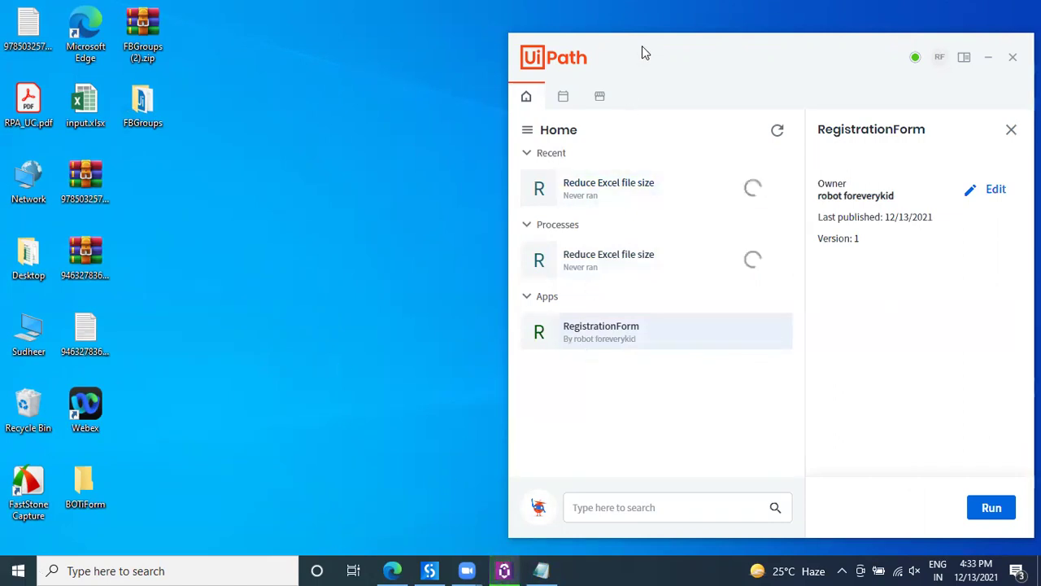
- Search Windows for "registration" to look for the published app, and dismiss the search
{"action": "left_click", "coordinate": [18, 570]}
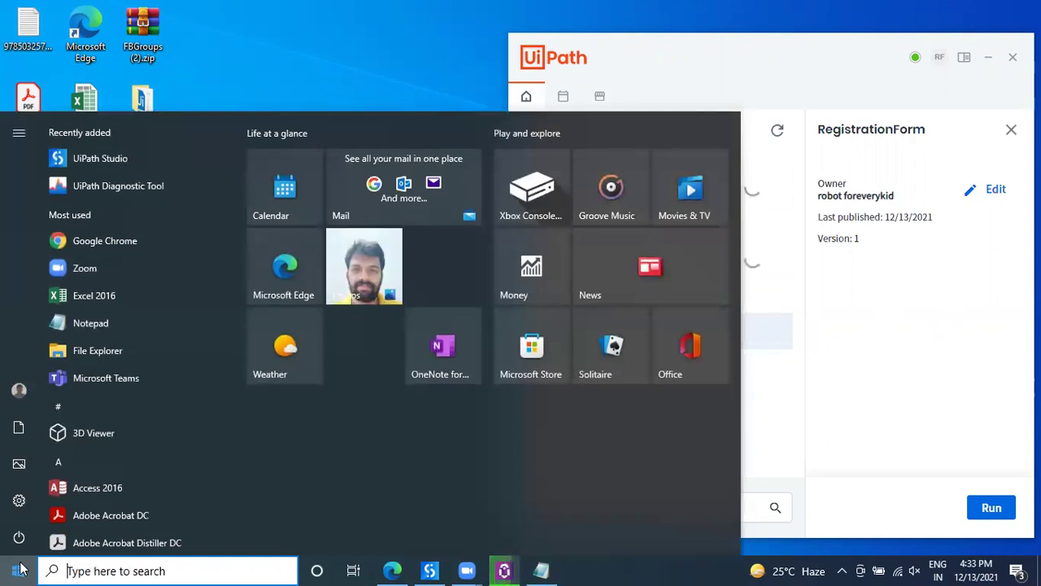
{"action": "type", "text": "reg"}
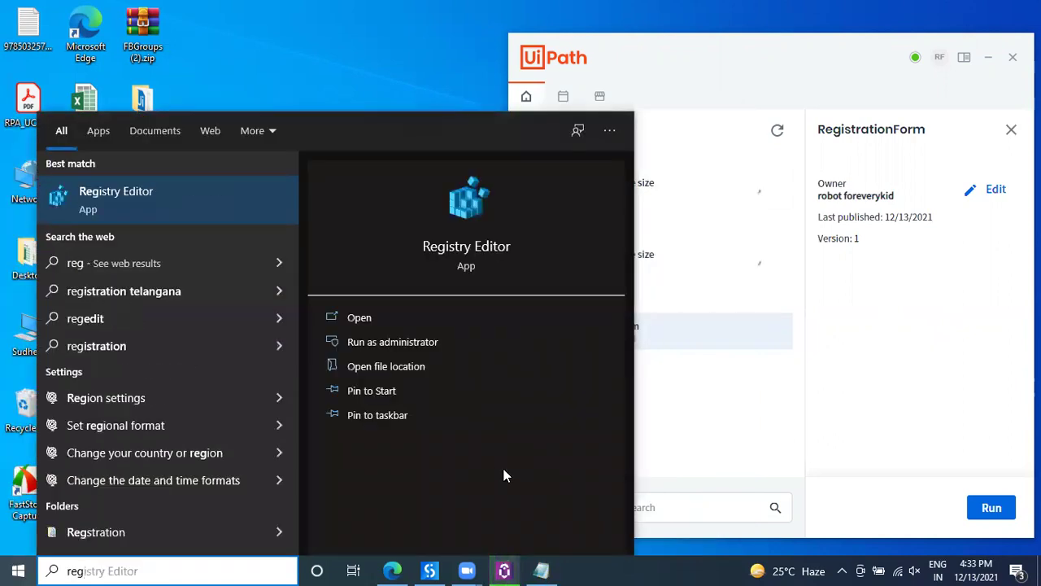
{"action": "left_click", "coordinate": [640, 301]}
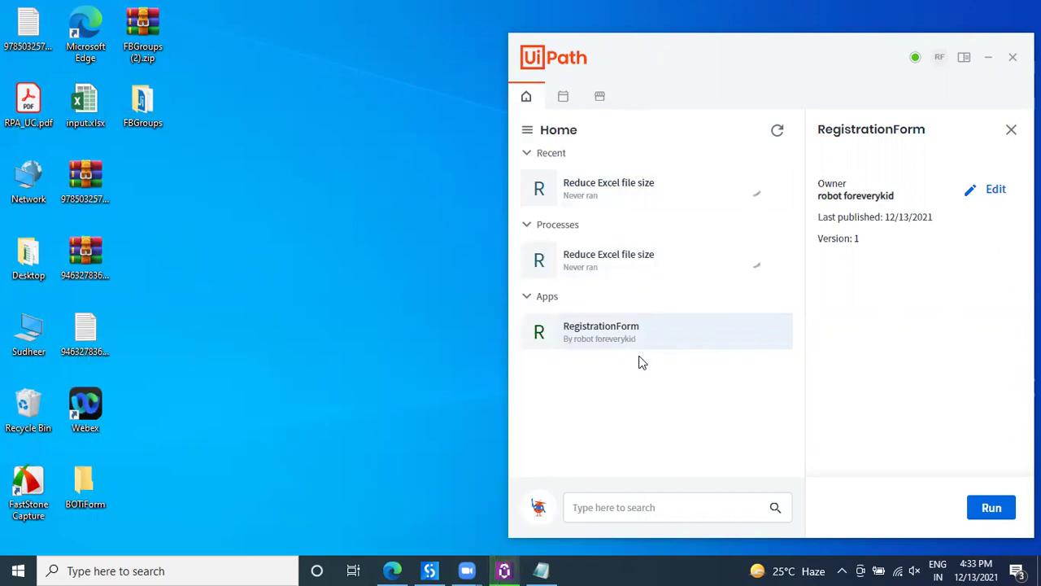
{"action": "key", "text": "super"}
{"action": "type", "text": "re"}
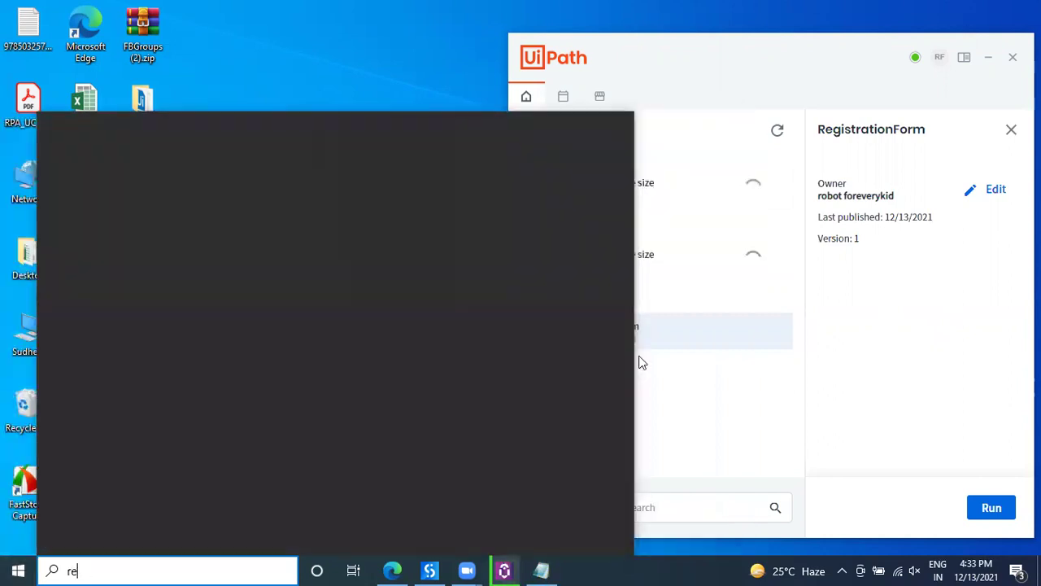
{"action": "type", "text": "gistration"}
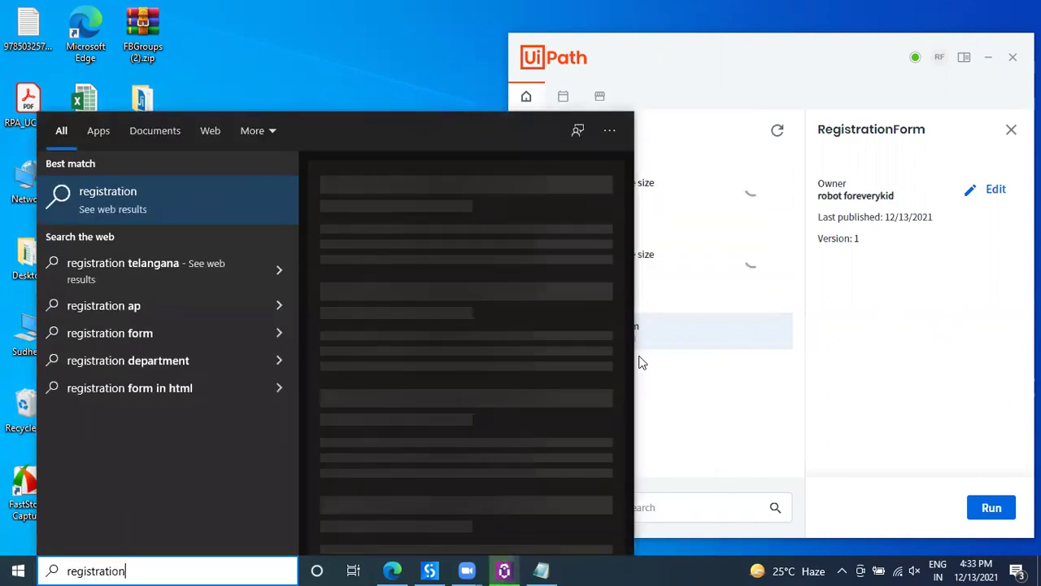
{"action": "key", "text": "Escape"}
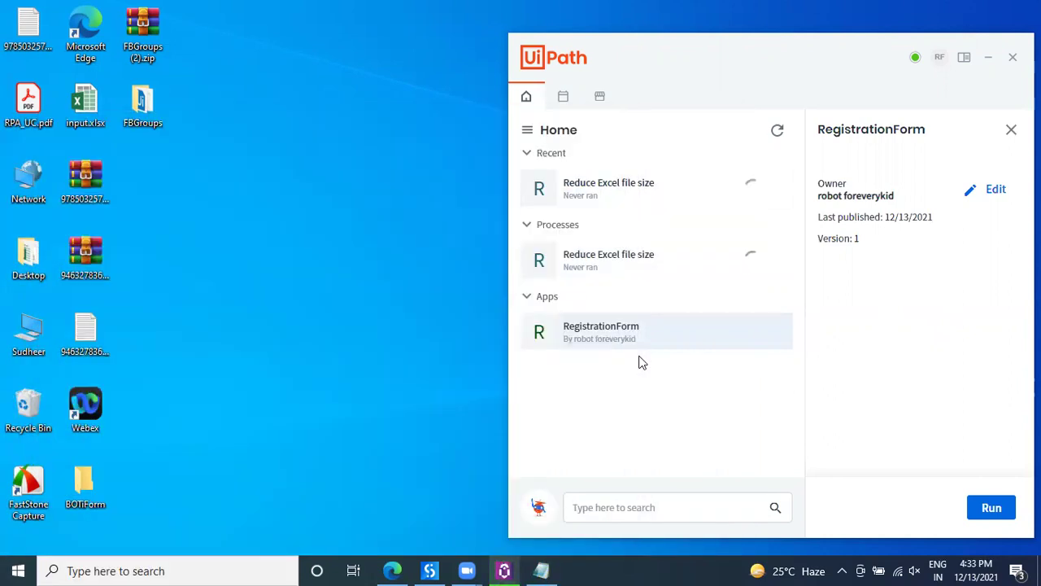
- In UiPath Studio, add a Message Box with the text "Welcome to botsDNA" to the Main sequence and save the workflow
{"action": "left_click", "coordinate": [430, 570]}
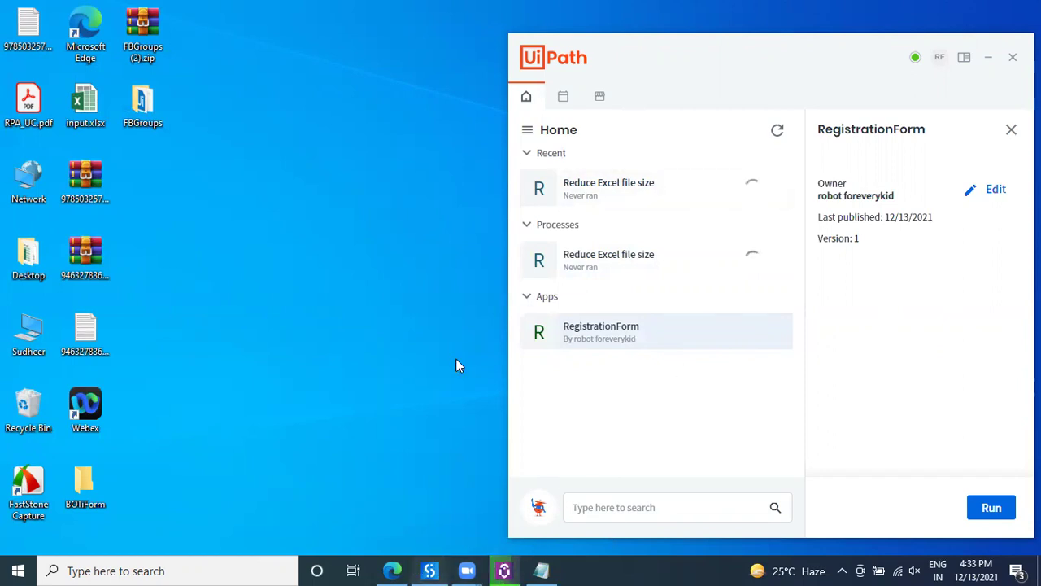
{"action": "left_click_drag", "start_coordinate": [132, 244], "coordinate": [525, 353]}
{"action": "left_click", "coordinate": [526, 353]}
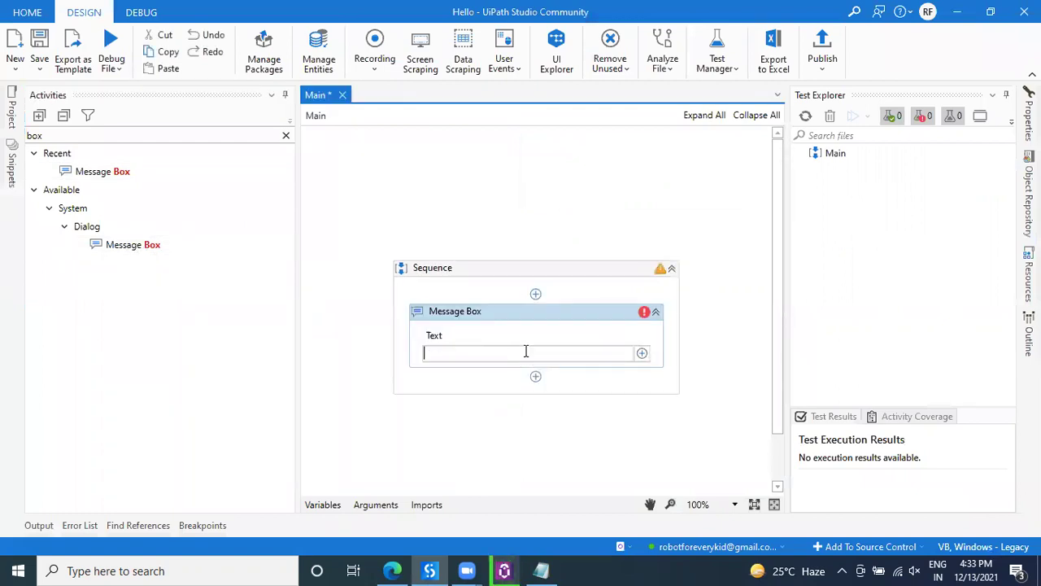
{"action": "type", "text": "\"Welcome to botsDNA"}
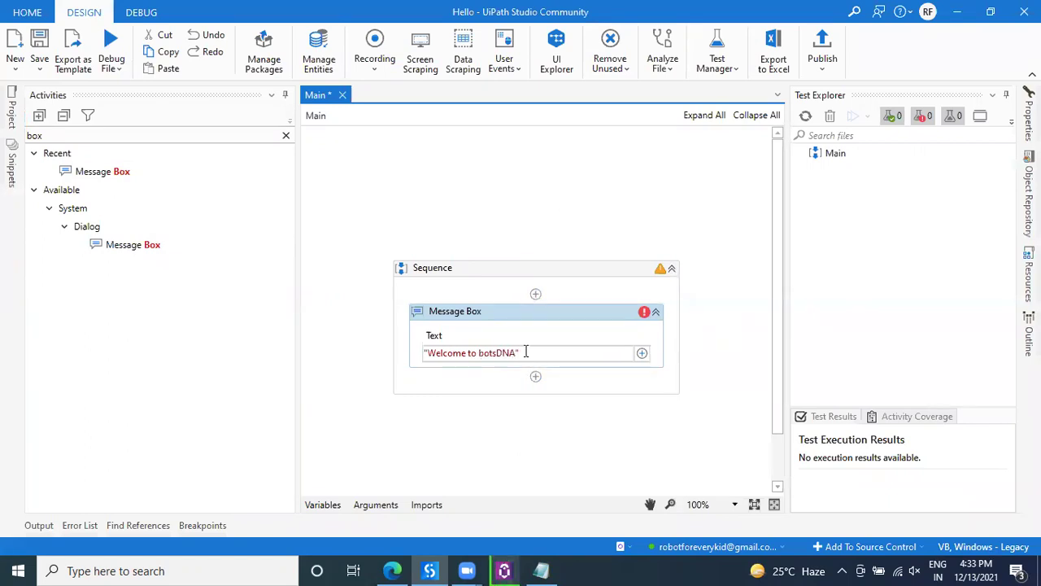
{"action": "key", "text": "ctrl+s"}
{"action": "left_click", "coordinate": [536, 353]}
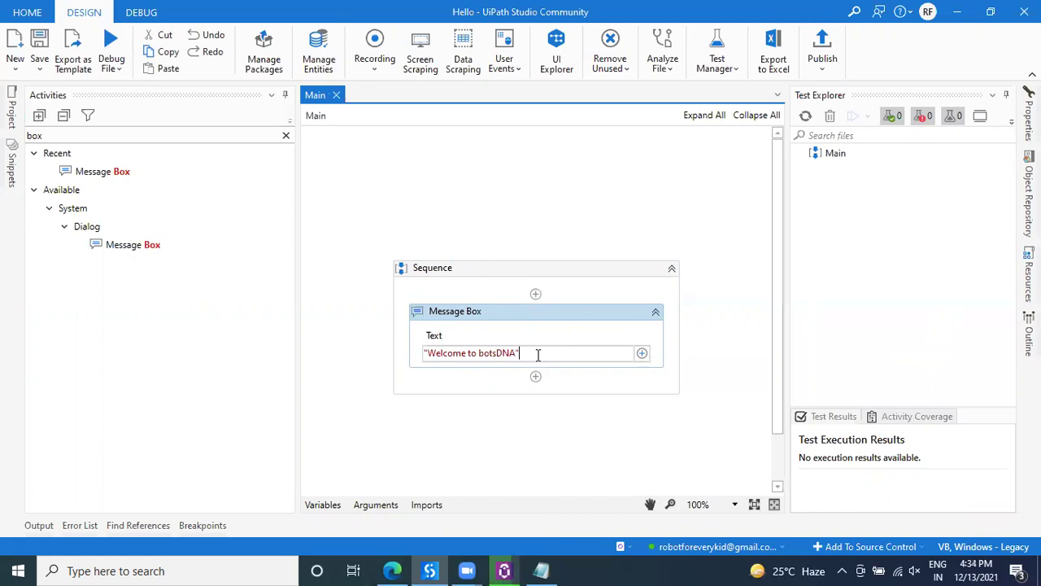
- Extend the Message Box text to read "Welcome to botsDNA.com"
{"action": "key", "text": "Left"}
{"action": "type", "text": ".com"}
{"action": "left_click", "coordinate": [185, 110]}
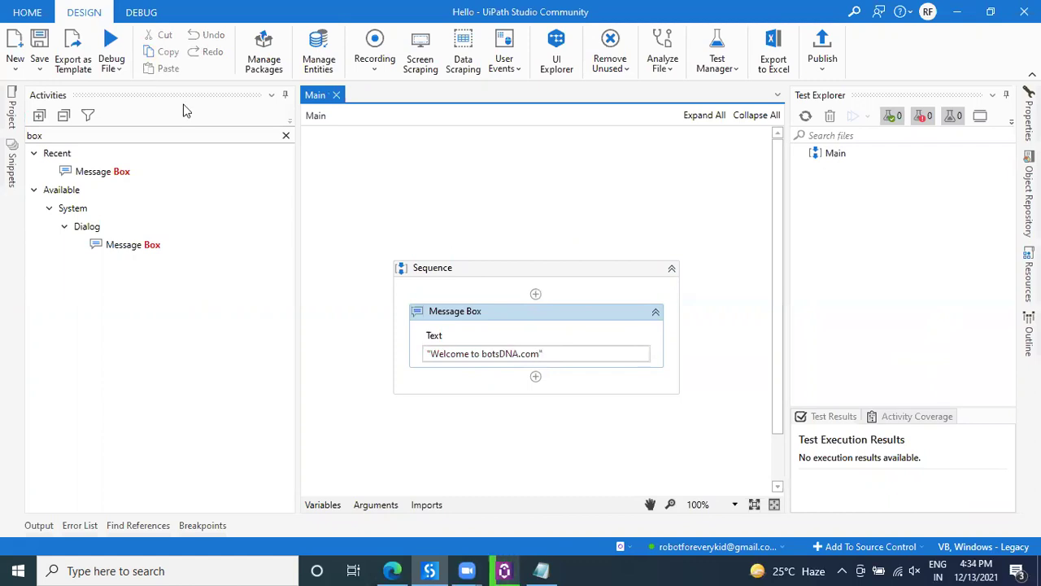
- Publish the Hello process to the Orchestrator Personal Workspace Feed and dismiss the publishing dialog
{"action": "left_click", "coordinate": [121, 75]}
{"action": "left_click", "coordinate": [822, 49]}
{"action": "left_click", "coordinate": [681, 433]}
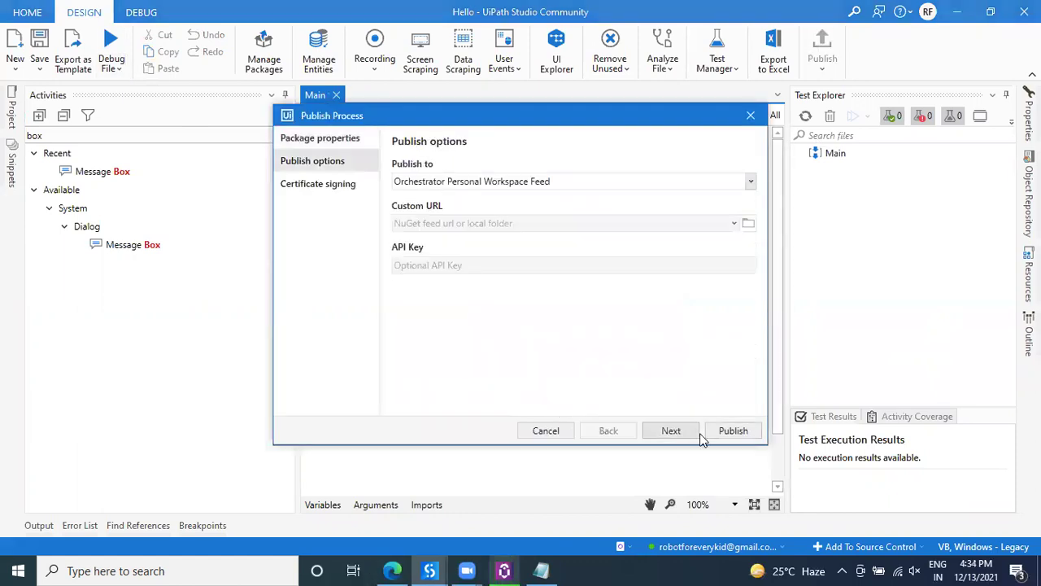
{"action": "left_click", "coordinate": [685, 435]}
{"action": "key", "text": "Return"}
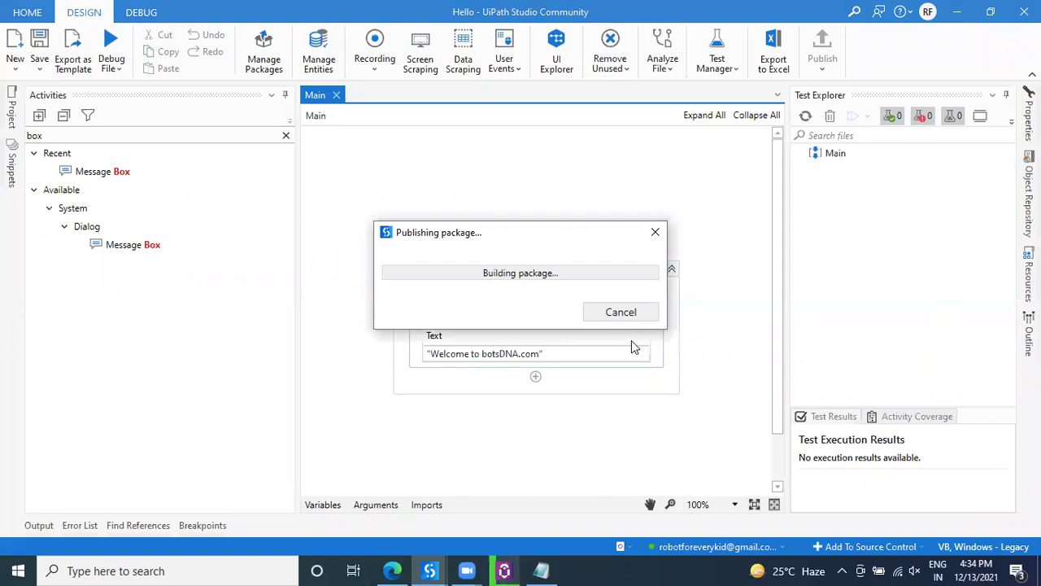
{"action": "left_click", "coordinate": [641, 320]}
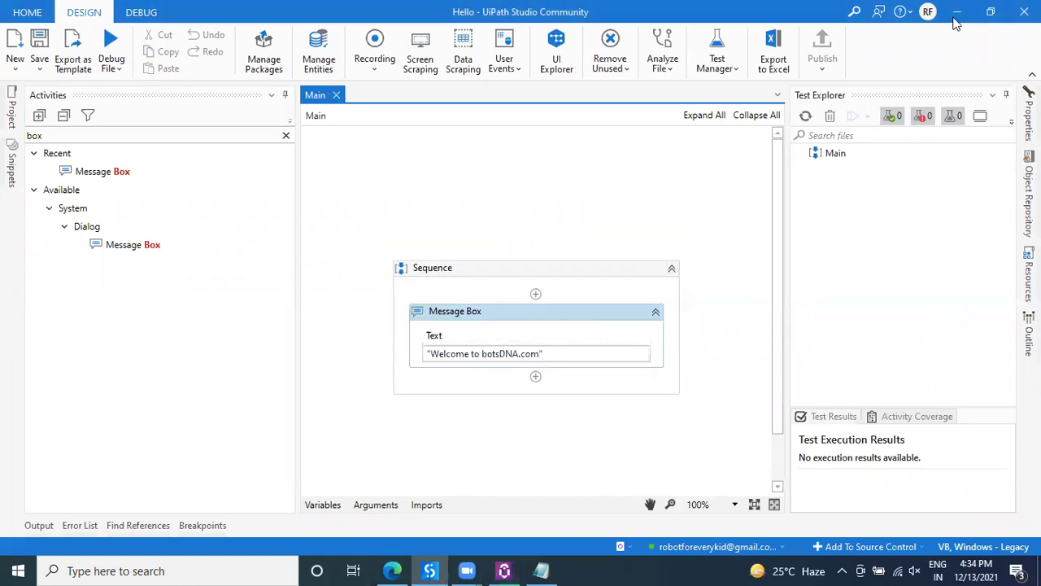
- Minimize UiPath Studio, refresh the home list in UiPath Assistant and install the Hello process
{"action": "left_click", "coordinate": [957, 18]}
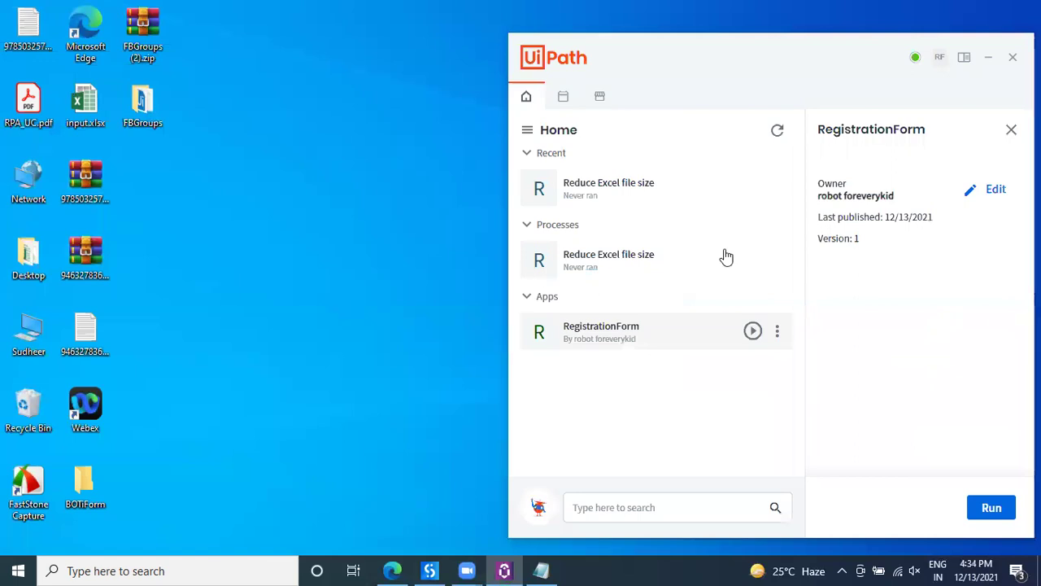
{"action": "left_click", "coordinate": [778, 130]}
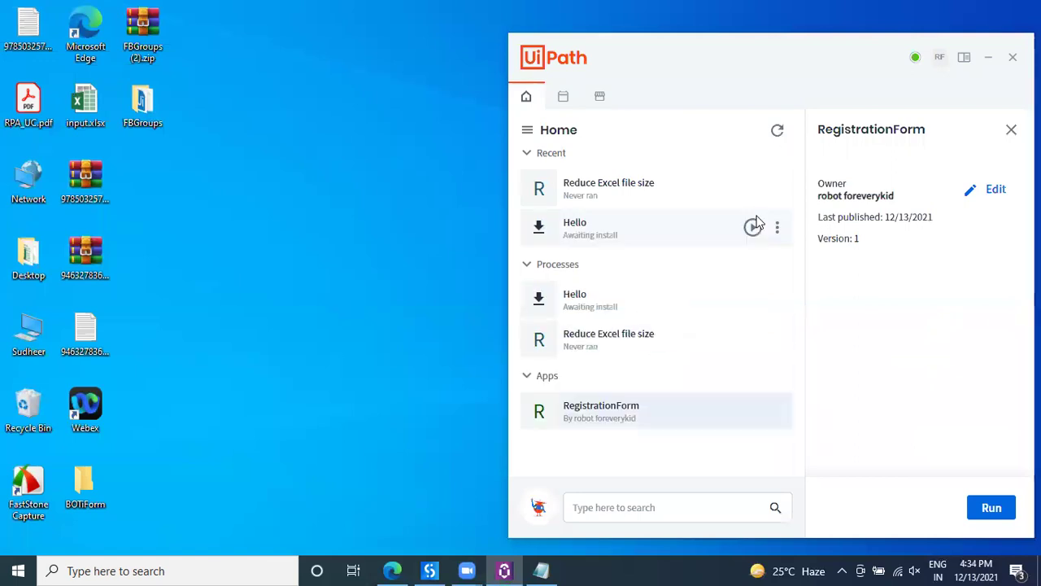
{"action": "left_click", "coordinate": [778, 228]}
{"action": "left_click", "coordinate": [801, 252]}
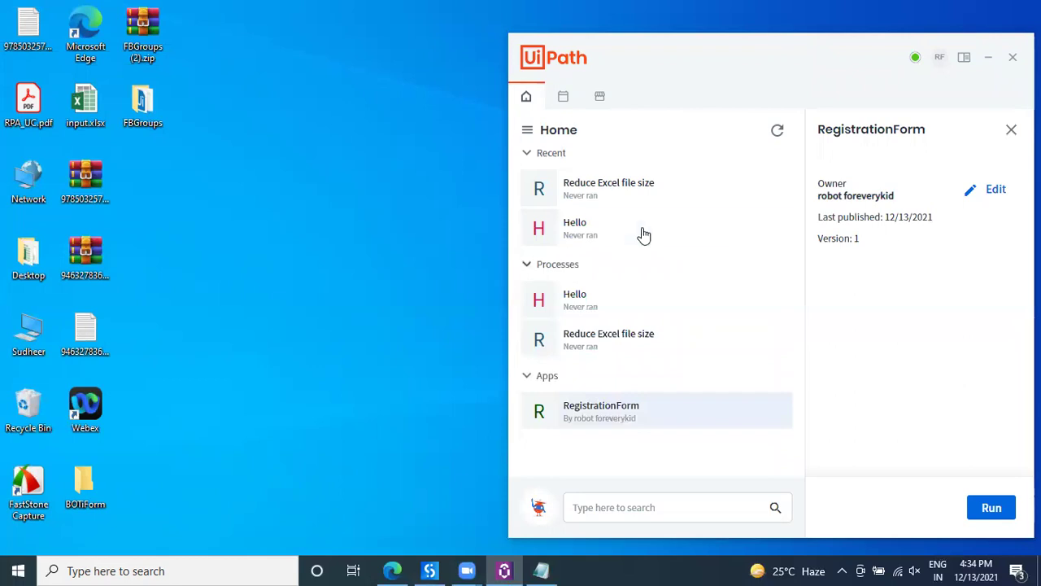
- Close the Assistant window and run the Hello process from Windows search using "hel"
{"action": "left_click", "coordinate": [1013, 58]}
{"action": "right_click", "coordinate": [536, 150]}
{"action": "left_click", "coordinate": [574, 193]}
{"action": "left_click", "coordinate": [8, 567]}
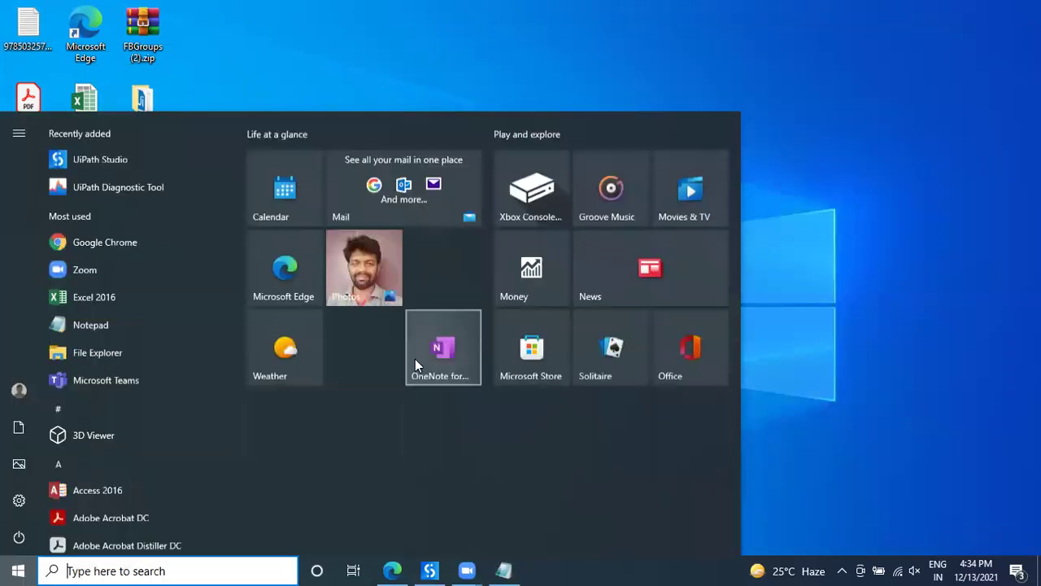
{"action": "type", "text": "hel"}
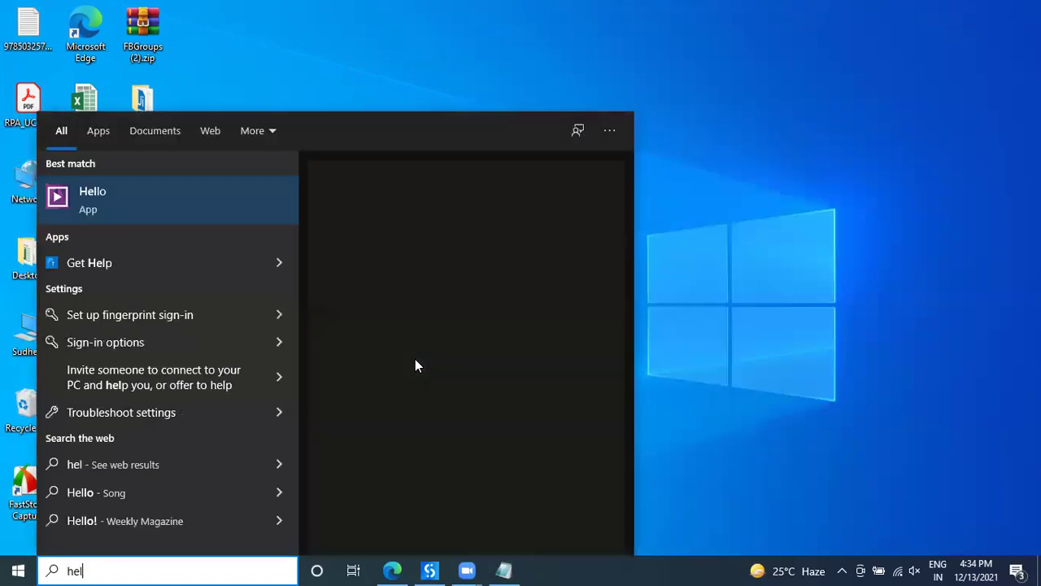
{"action": "key", "text": "Return"}
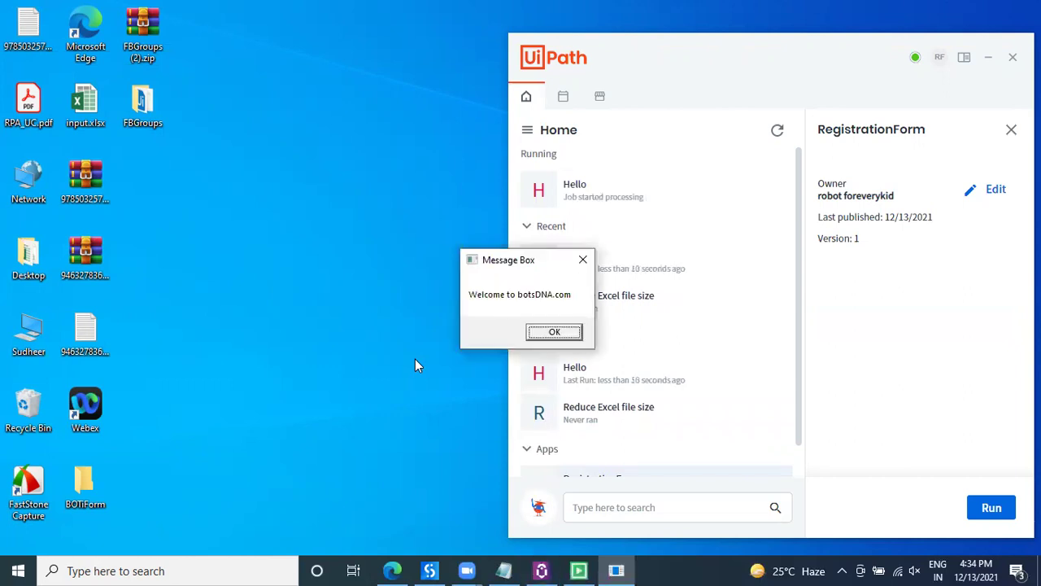
{"action": "key", "text": "Return"}
{"action": "key", "text": "super"}
{"action": "type", "text": "reg"}
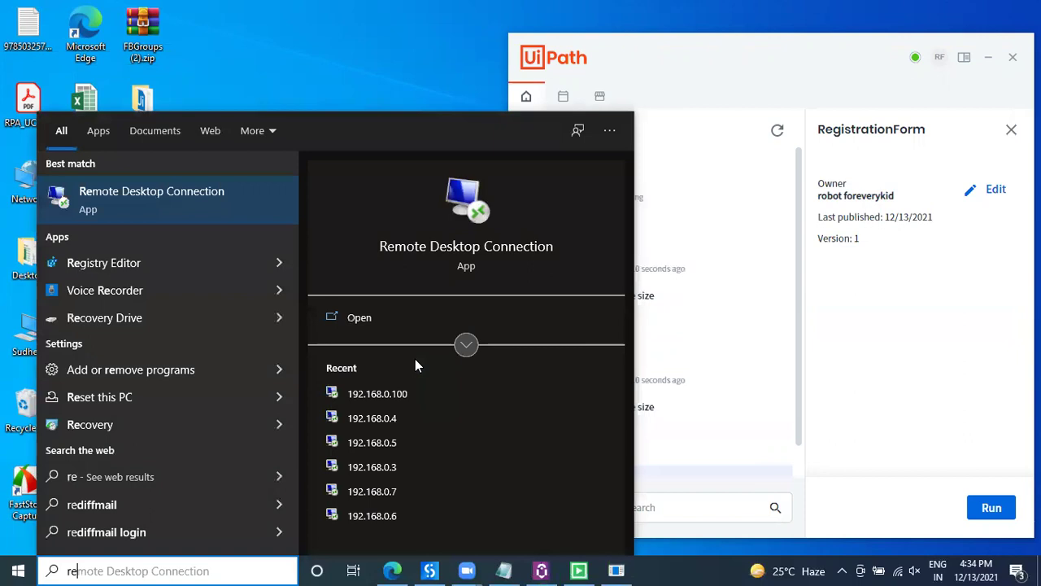
{"action": "type", "text": "es"}
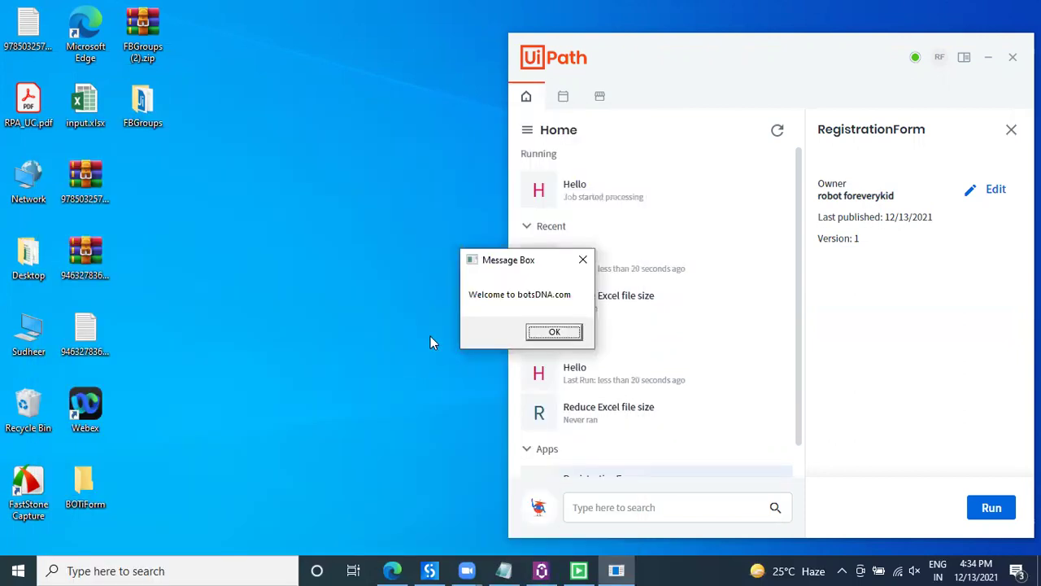
- Move the Hello process's message box away from the Assistant window and confirm it
{"action": "left_click_drag", "start_coordinate": [534, 266], "coordinate": [287, 179]}
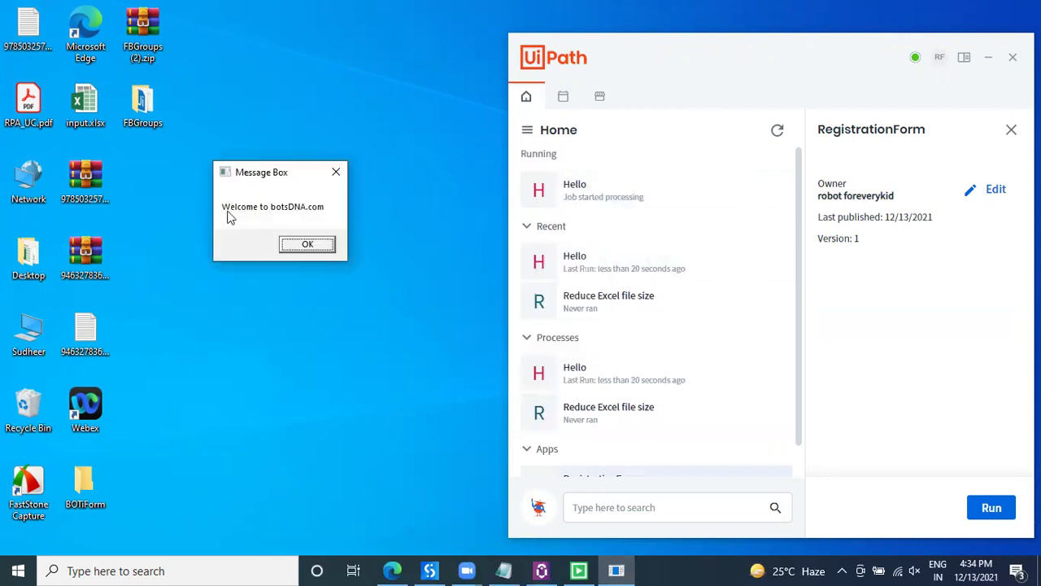
{"action": "left_click", "coordinate": [307, 244]}
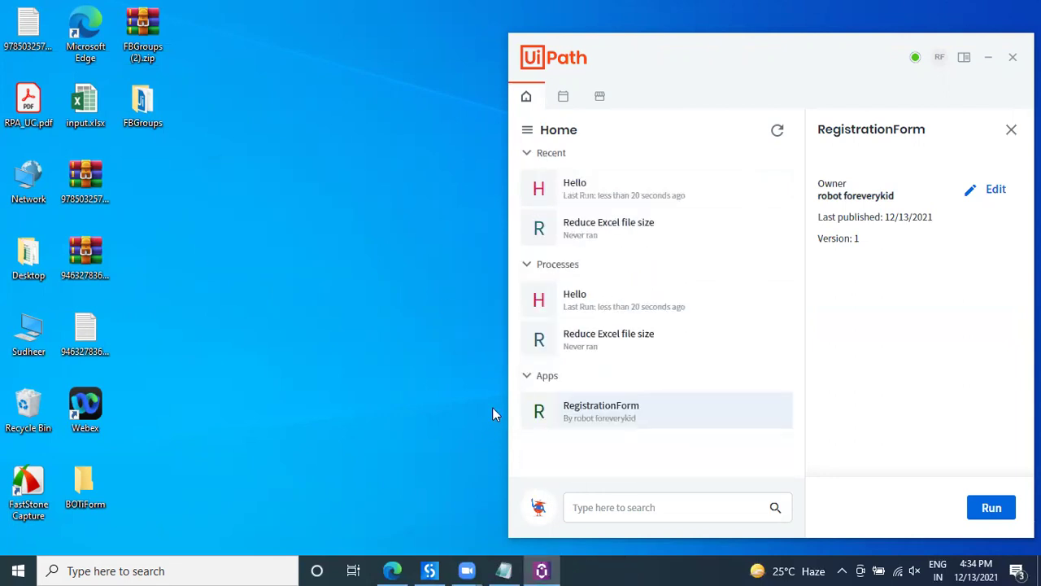
- Search Windows for "reduc" and run the Reduce Excel file size automation
{"action": "key", "text": "super"}
{"action": "type", "text": "rdu"}
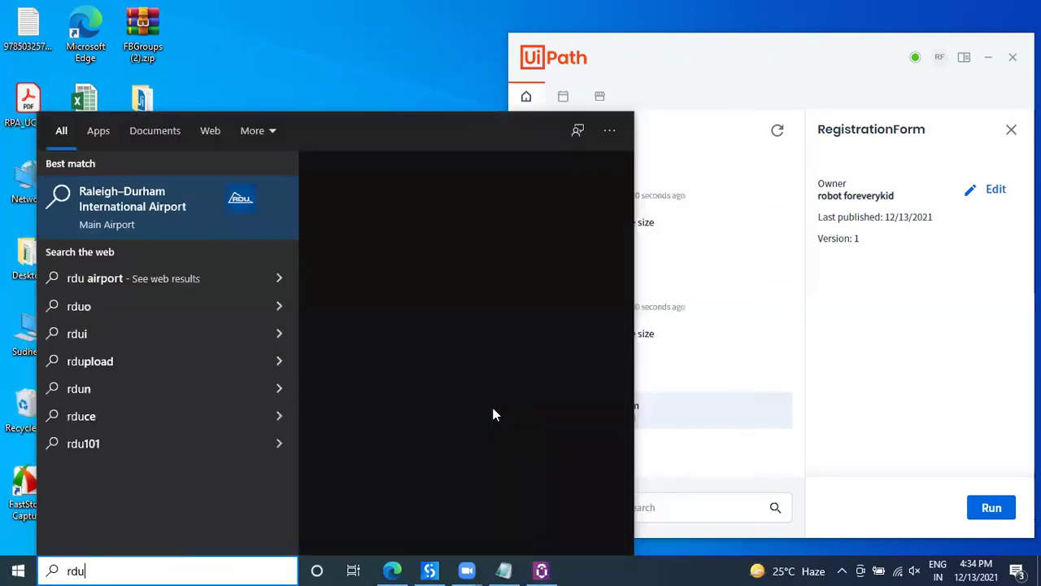
{"action": "type", "text": "reduc"}
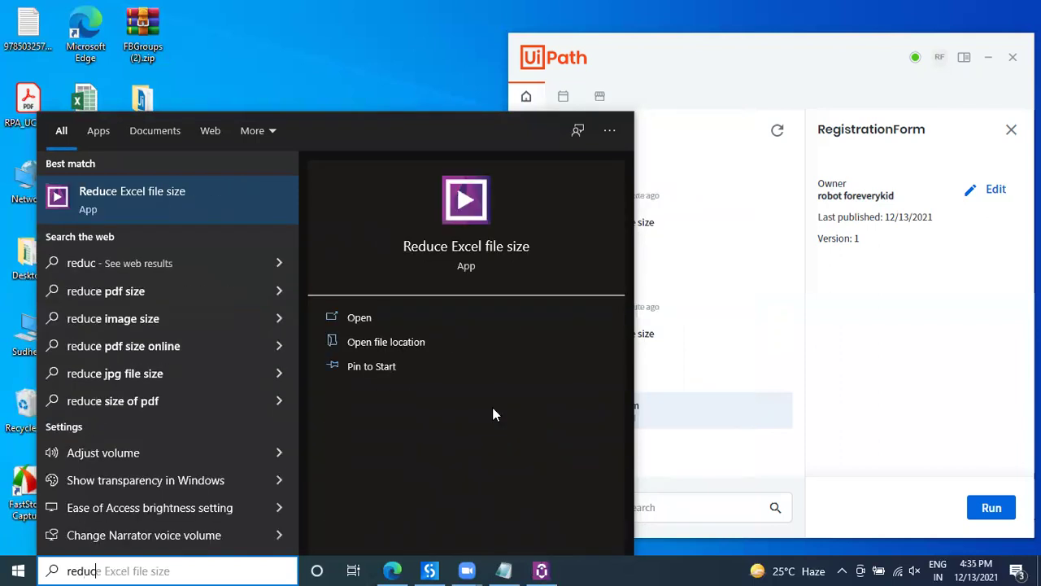
{"action": "key", "text": "Return"}
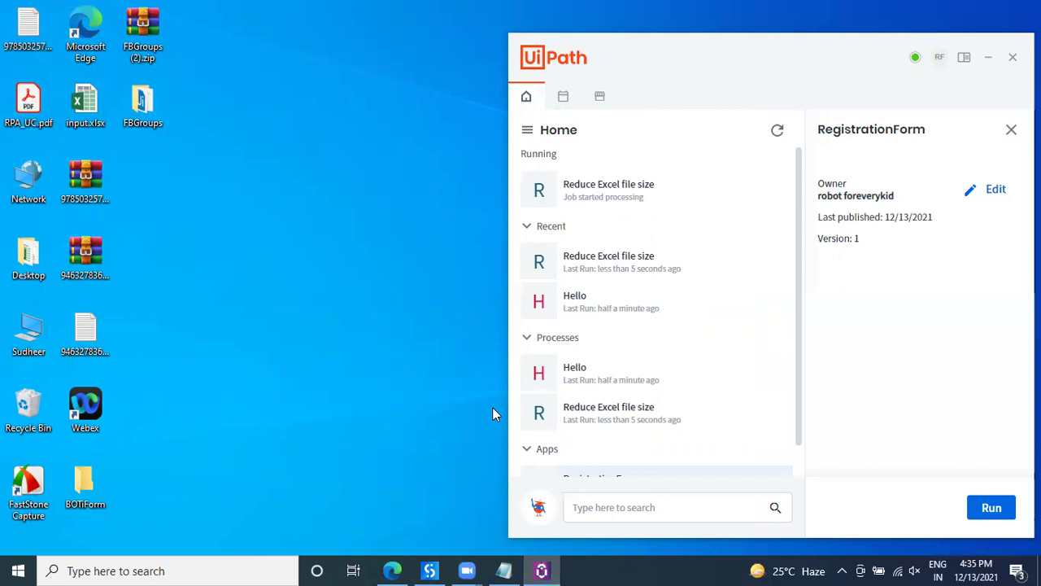
- Create a desktop folder named "red" and copy input.xlsx into it
{"action": "mouse_move", "coordinate": [651, 211]}
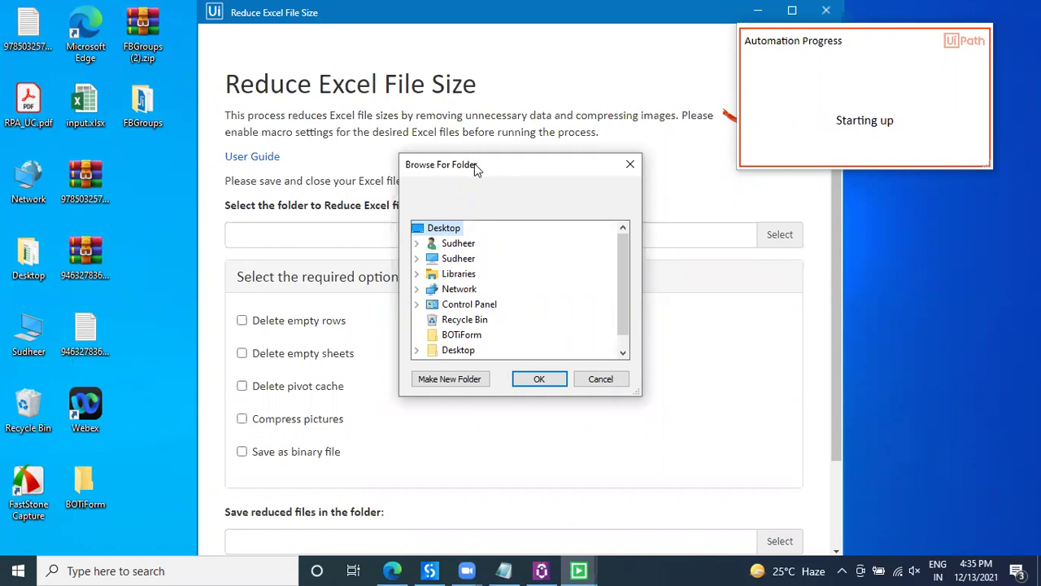
{"action": "right_click", "coordinate": [166, 173]}
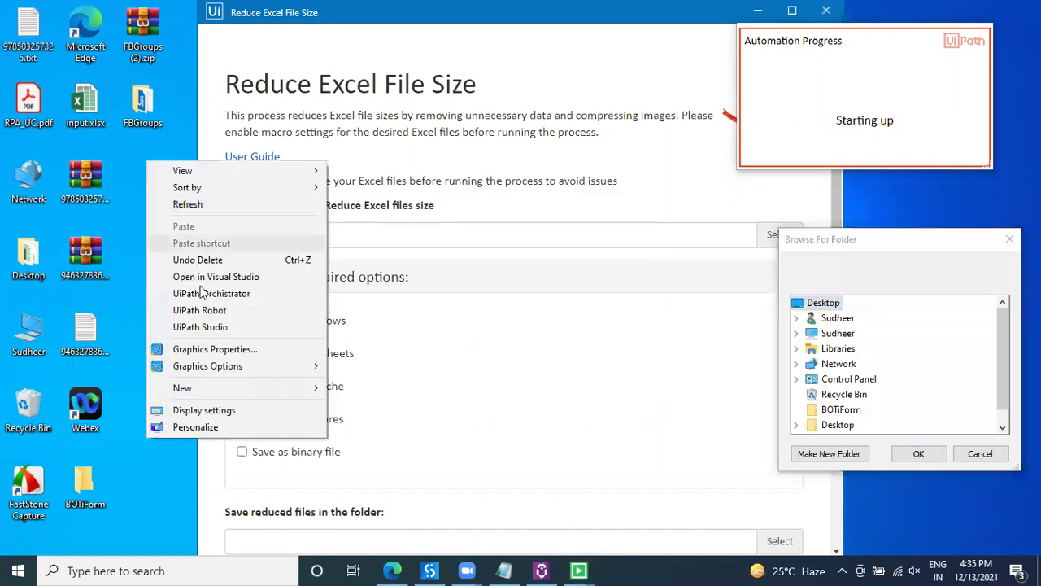
{"action": "mouse_move", "coordinate": [242, 397]}
{"action": "left_click", "coordinate": [362, 388]}
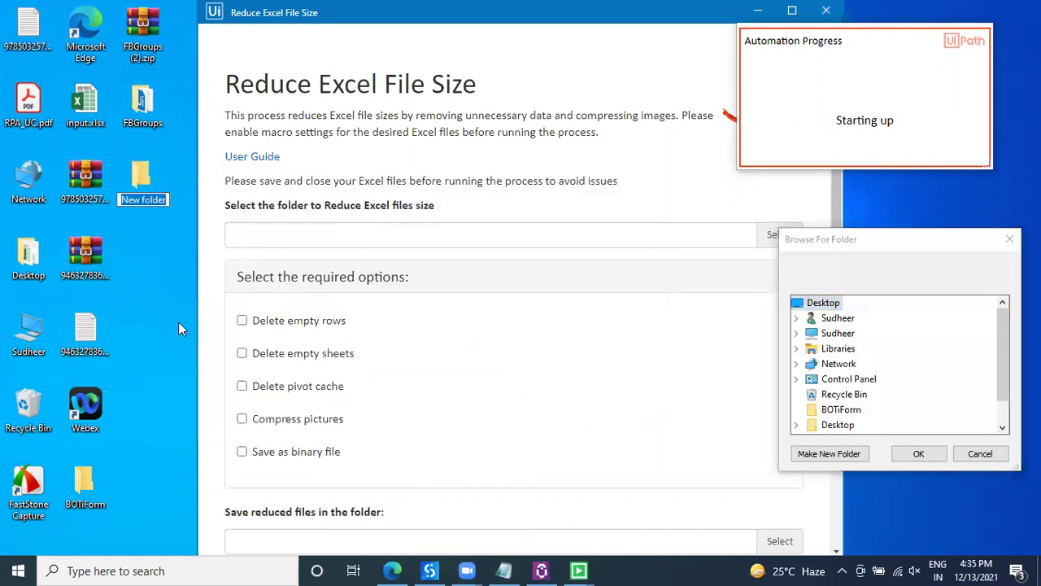
{"action": "type", "text": "red"}
{"action": "key", "text": "Return"}
{"action": "left_click_drag", "start_coordinate": [91, 108], "coordinate": [142, 179]}
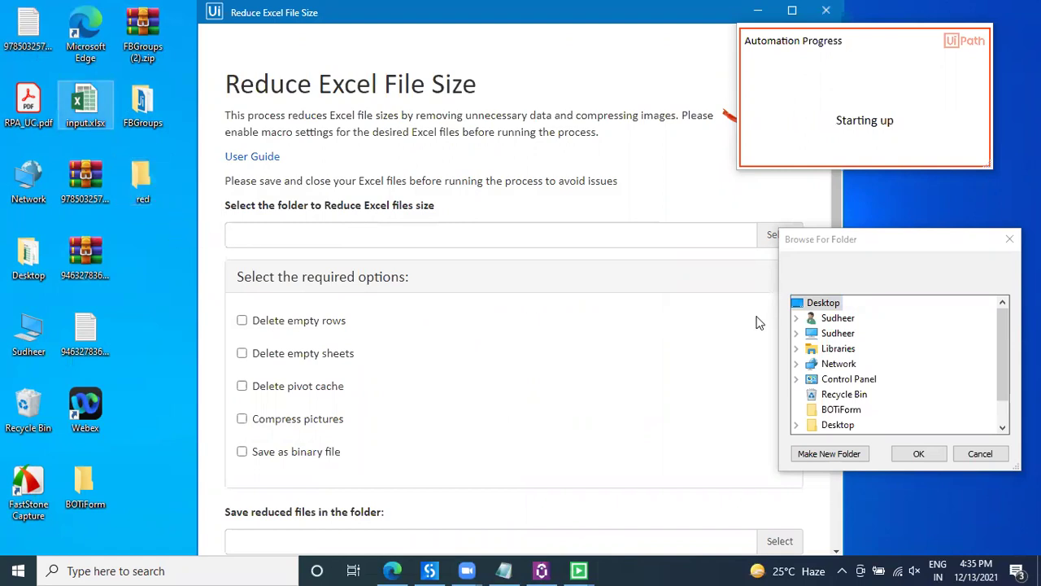
- Cancel the outdated folder selection and choose the desktop folder "red" as the folder whose Excel files are reduced
{"action": "left_click", "coordinate": [984, 455]}
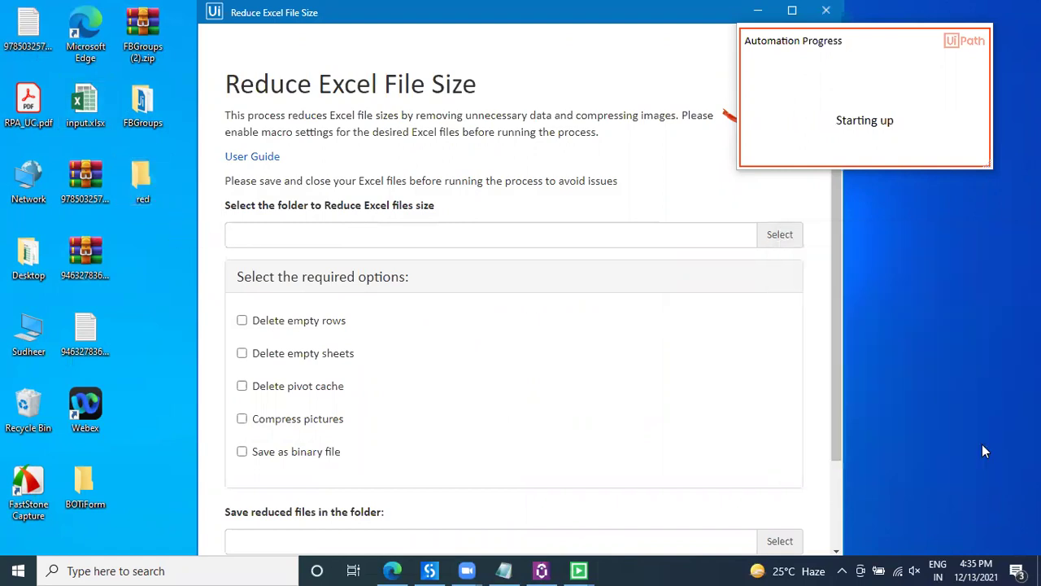
{"action": "left_click", "coordinate": [778, 234]}
{"action": "scroll", "coordinate": [490, 327], "scroll_direction": "down", "scroll_amount": 3}
{"action": "left_click", "coordinate": [450, 350]}
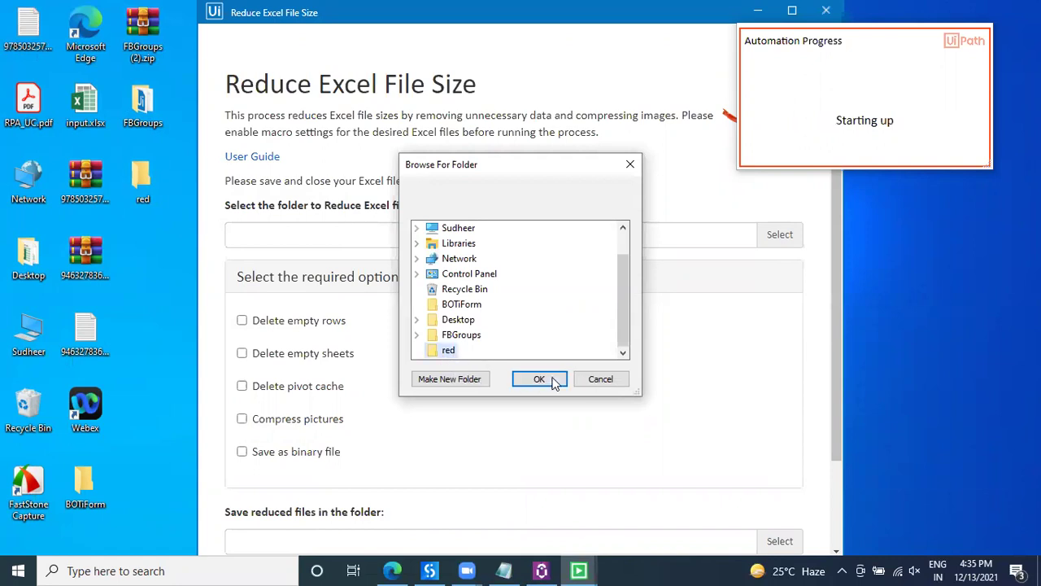
{"action": "left_click", "coordinate": [539, 379]}
- Enable Delete empty sheets, Delete pivot cache, Compress pictures and Save as binary file, leaving Delete empty rows off
{"action": "scroll", "coordinate": [284, 329], "scroll_direction": "down", "scroll_amount": 1}
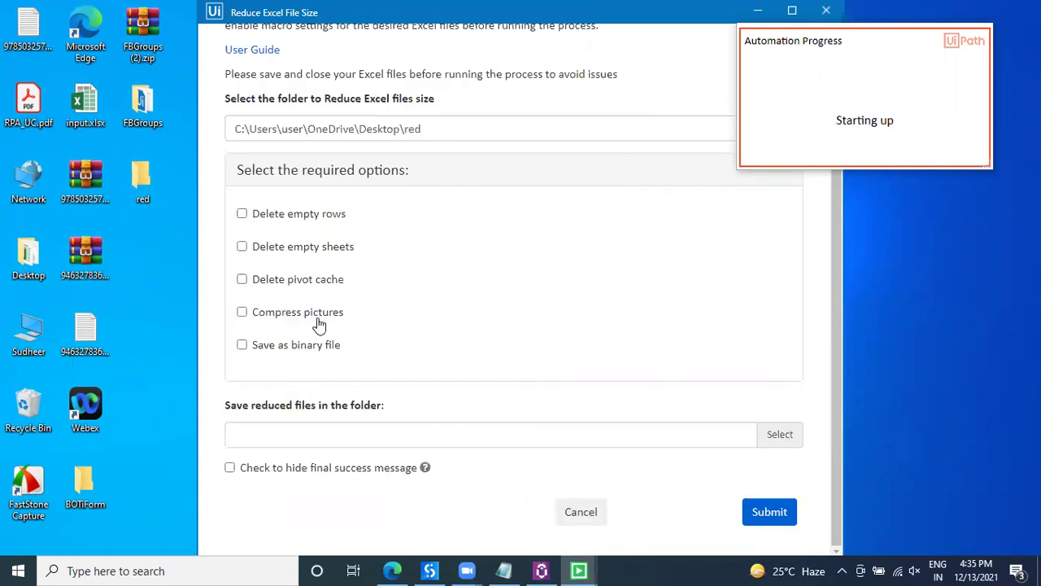
{"action": "left_click", "coordinate": [327, 223]}
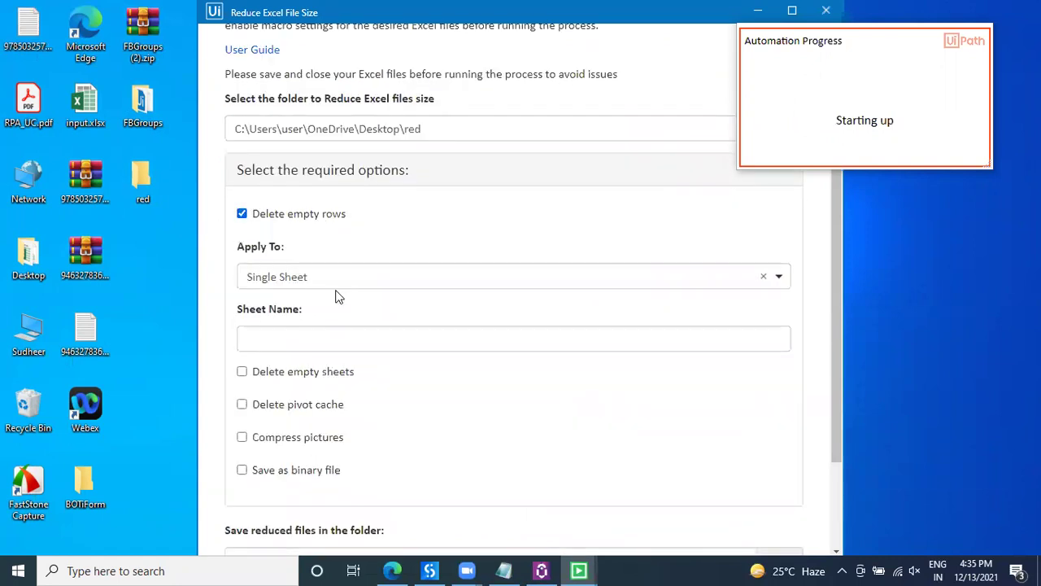
{"action": "left_click", "coordinate": [305, 216]}
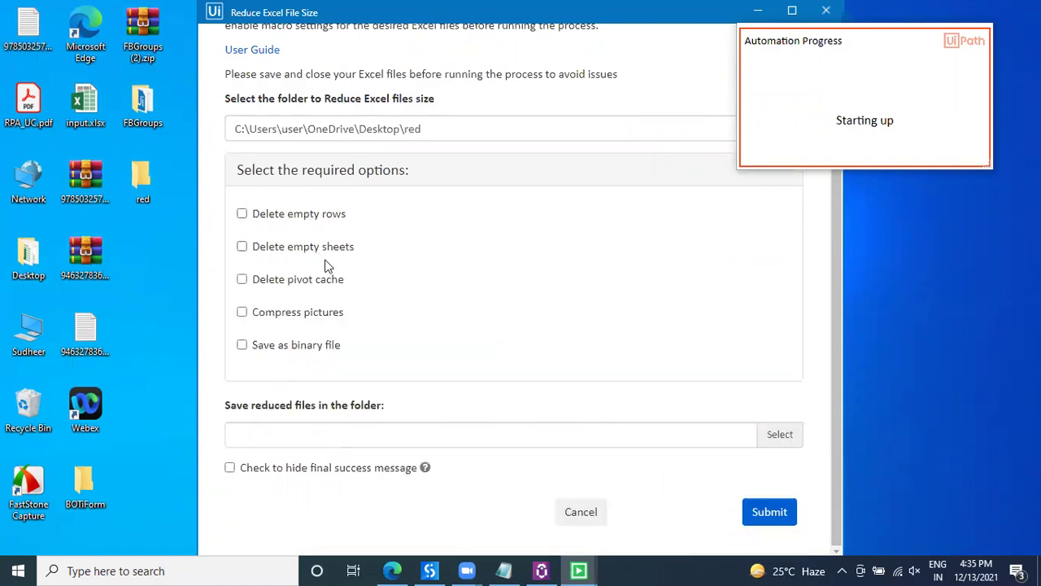
{"action": "left_click", "coordinate": [333, 349]}
{"action": "left_click", "coordinate": [333, 321]}
{"action": "left_click", "coordinate": [330, 284]}
{"action": "left_click", "coordinate": [327, 248]}
- Create a desktop folder named "dsit" for the reduced files and cancel the open folder selection
{"action": "left_click", "coordinate": [781, 440]}
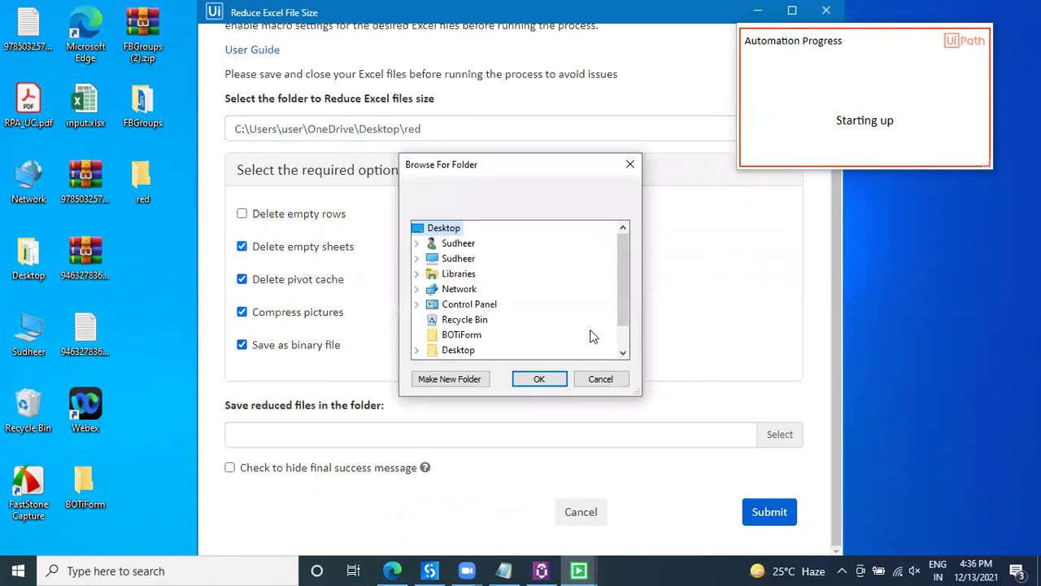
{"action": "scroll", "coordinate": [592, 336], "scroll_direction": "down", "scroll_amount": 1}
{"action": "right_click", "coordinate": [861, 308]}
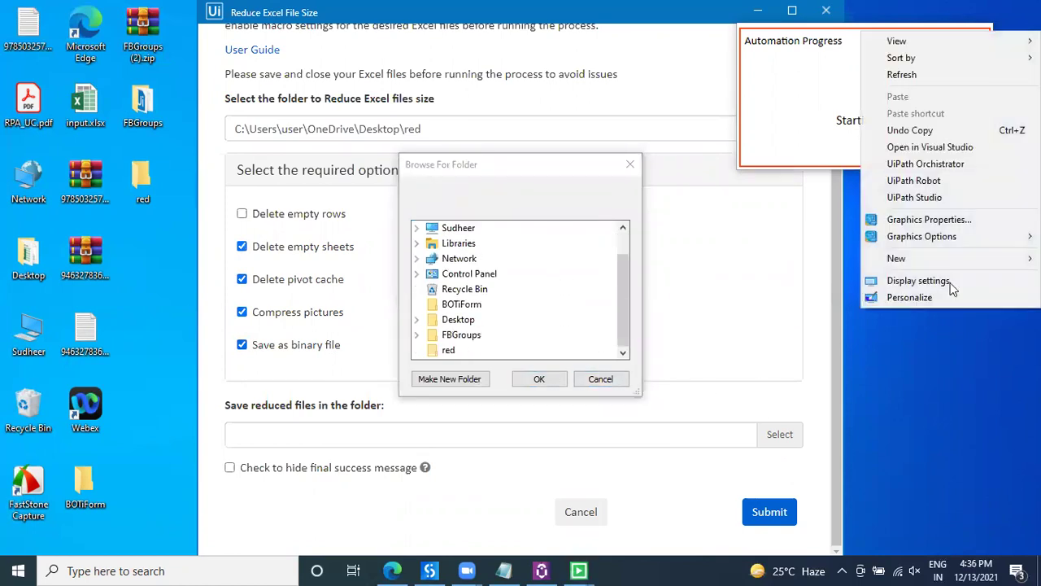
{"action": "mouse_move", "coordinate": [927, 258]}
{"action": "left_click", "coordinate": [814, 258]}
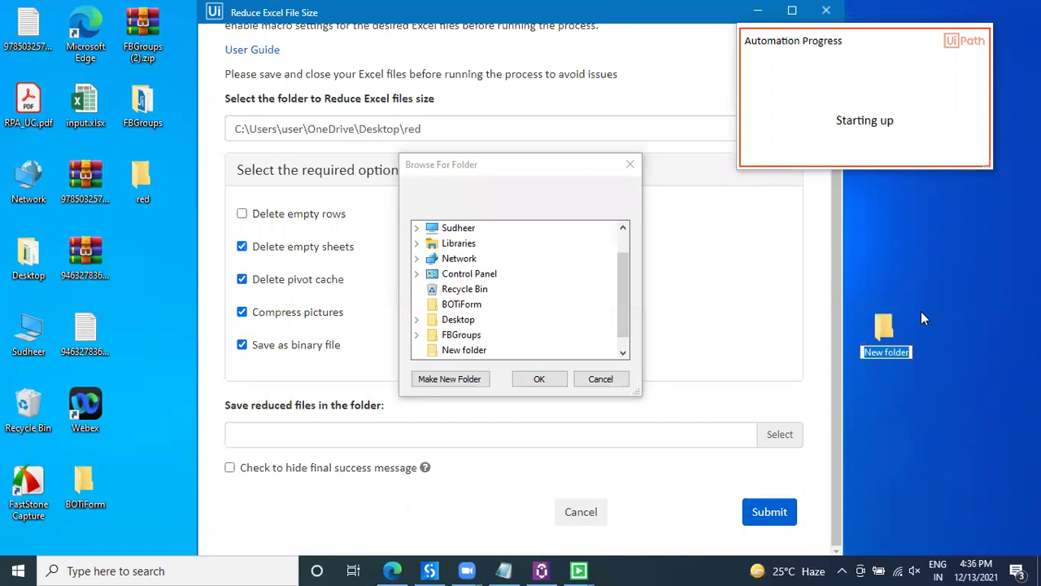
{"action": "type", "text": "dsit"}
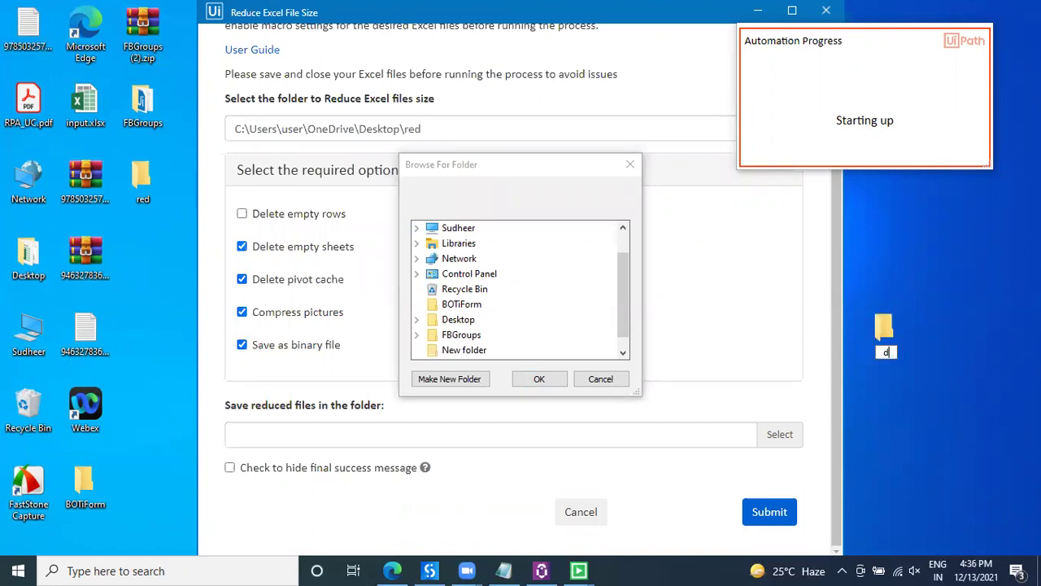
{"action": "left_click", "coordinate": [609, 381]}
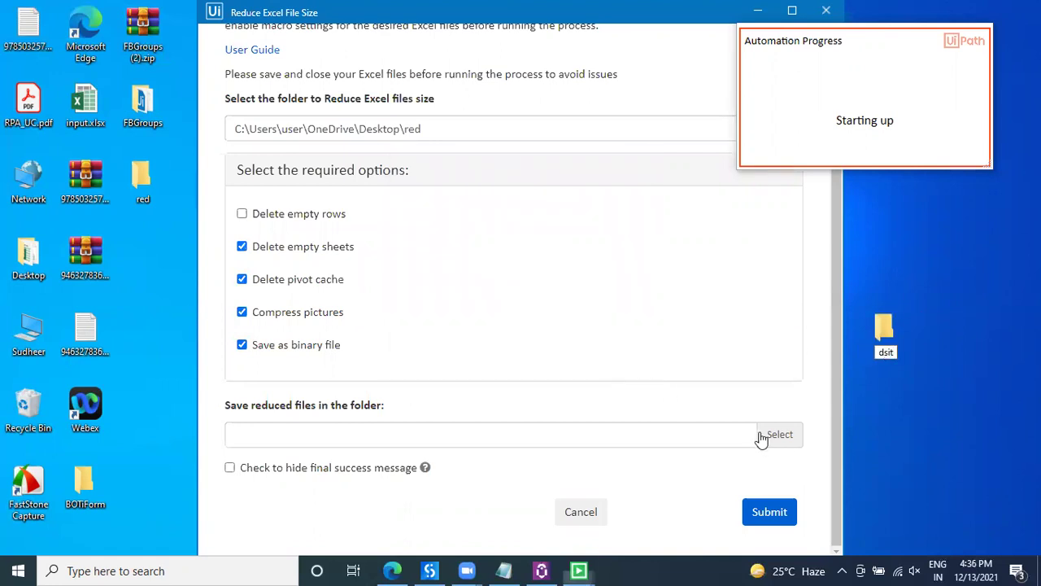
- Choose the desktop folder "dsit" as the location for saving the reduced files
{"action": "left_click", "coordinate": [768, 434]}
{"action": "left_click", "coordinate": [449, 319]}
{"action": "left_click", "coordinate": [540, 378]}
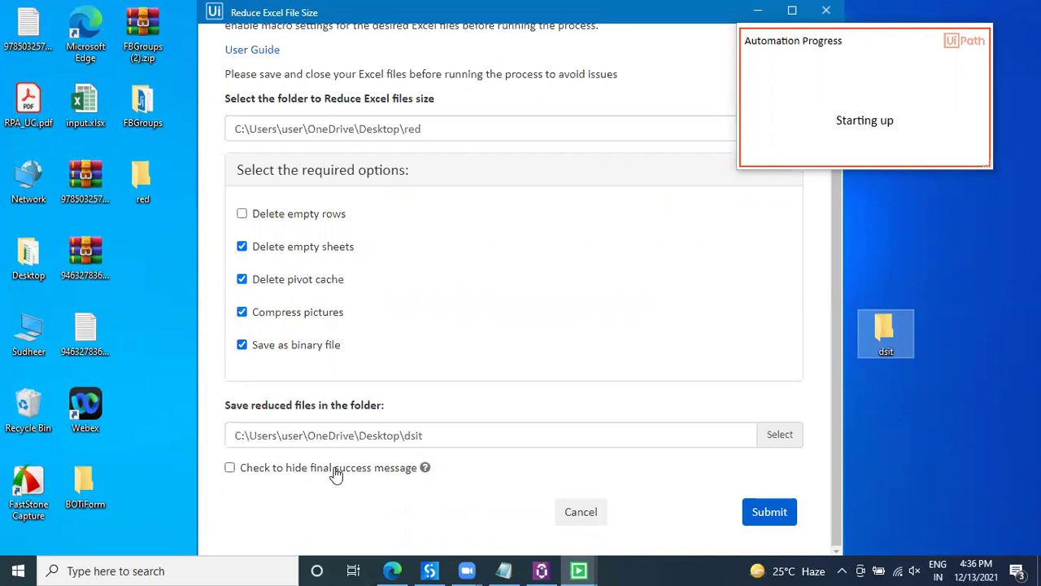
- Submit the form with the final success message hidden and close the Office activation wizard
{"action": "left_click", "coordinate": [398, 470]}
{"action": "left_click", "coordinate": [780, 513]}
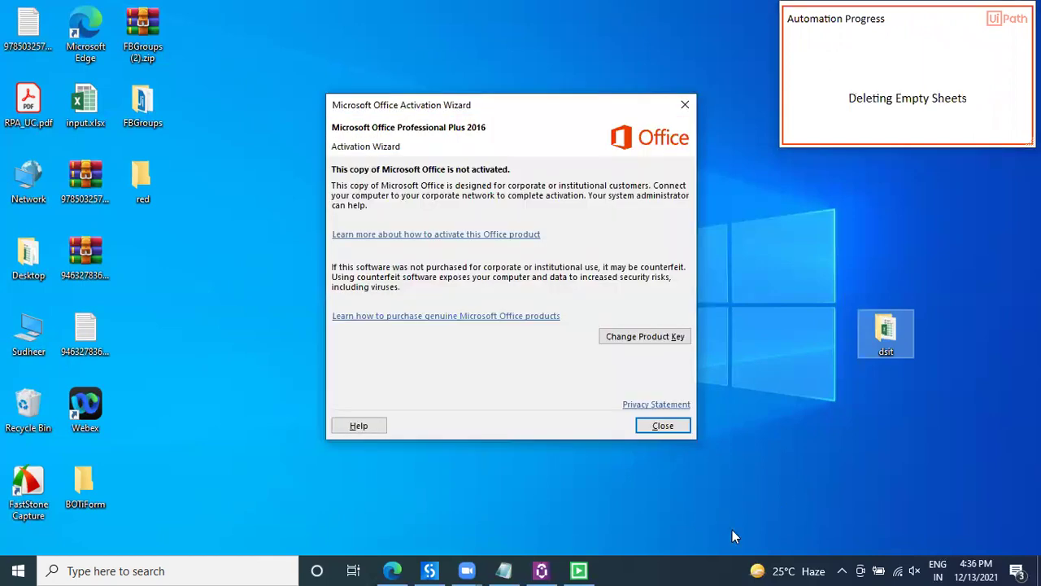
{"action": "left_click", "coordinate": [663, 426]}
- Open the desktop folder "dsit" and display the properties of input.xlsx to check its size
{"action": "double_click", "coordinate": [894, 328]}
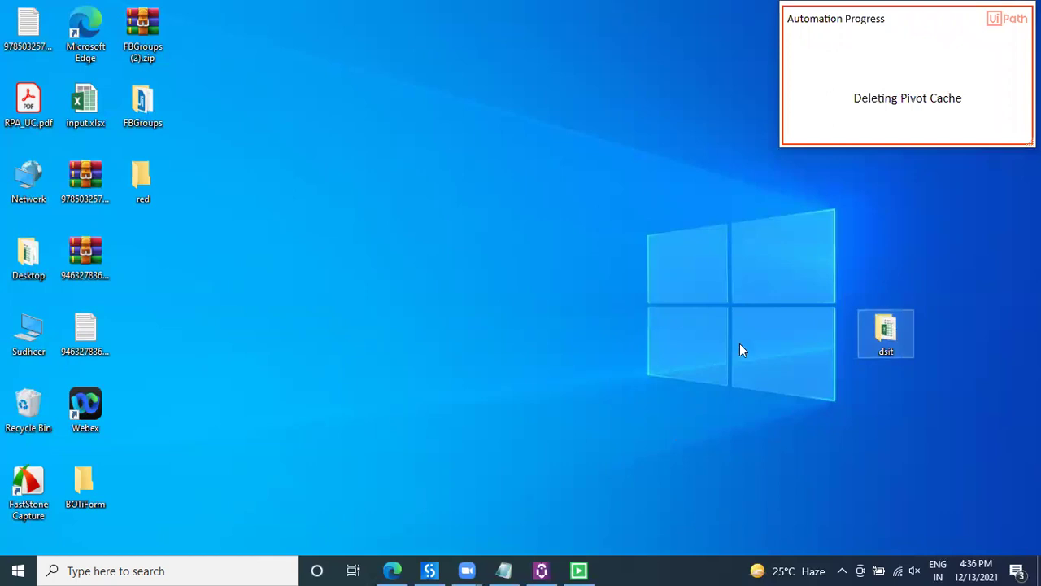
{"action": "left_click", "coordinate": [188, 104]}
{"action": "key", "text": "shift+F10"}
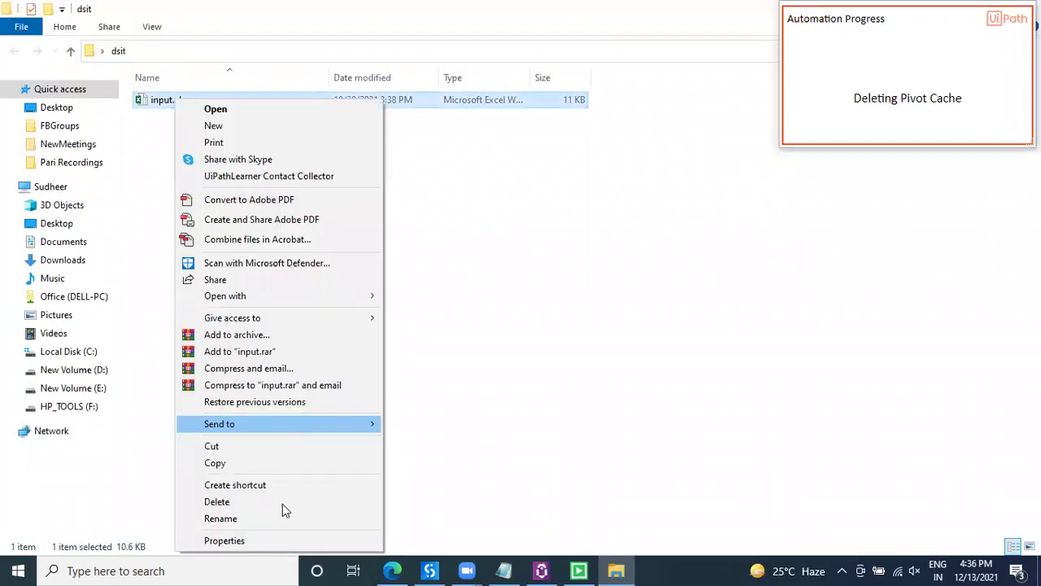
{"action": "left_click", "coordinate": [280, 541]}
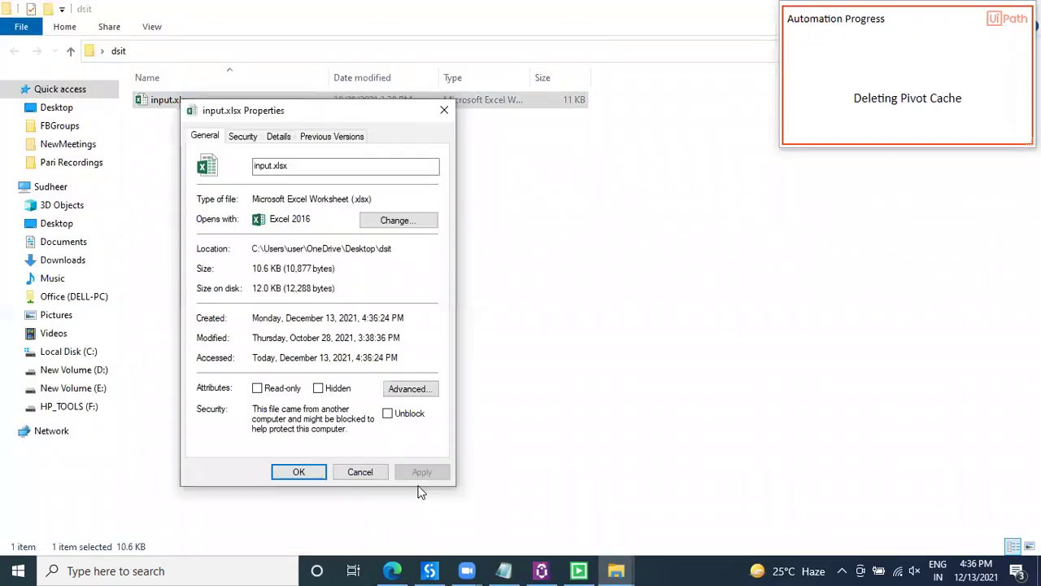
- Compare the size of input.xlsx with the Notepad note, keep the note open but minimized, and dismiss the file properties and folder window
{"action": "left_click", "coordinate": [506, 570]}
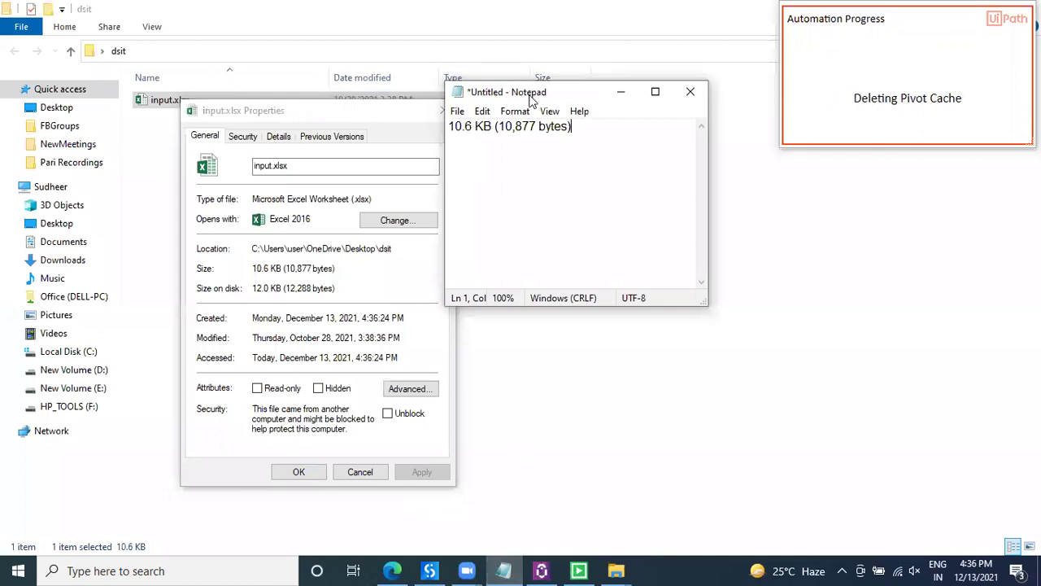
{"action": "left_click_drag", "start_coordinate": [531, 98], "coordinate": [315, 304]}
{"action": "left_click", "coordinate": [472, 299]}
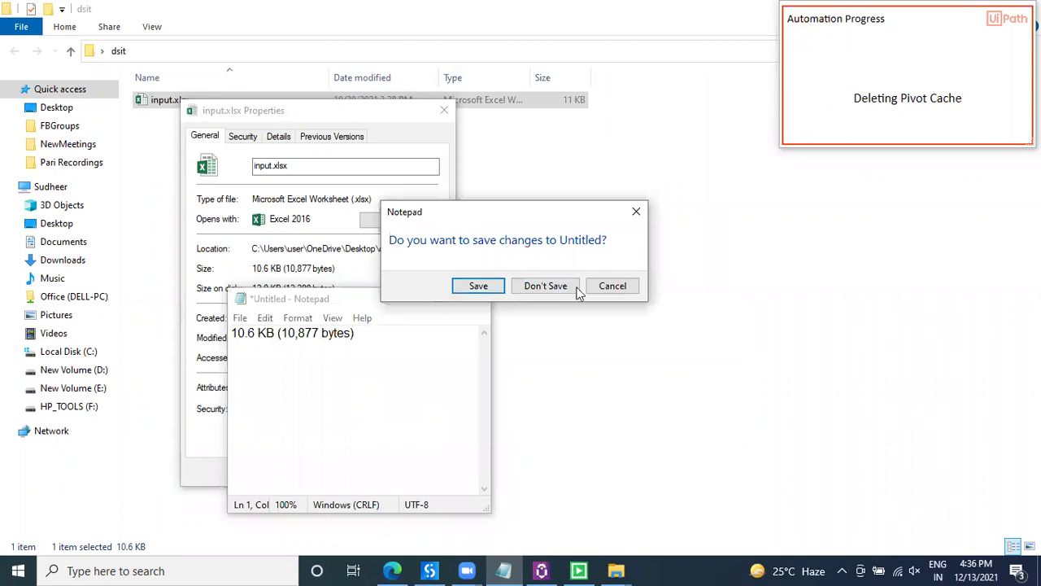
{"action": "left_click", "coordinate": [608, 284]}
{"action": "left_click", "coordinate": [403, 301]}
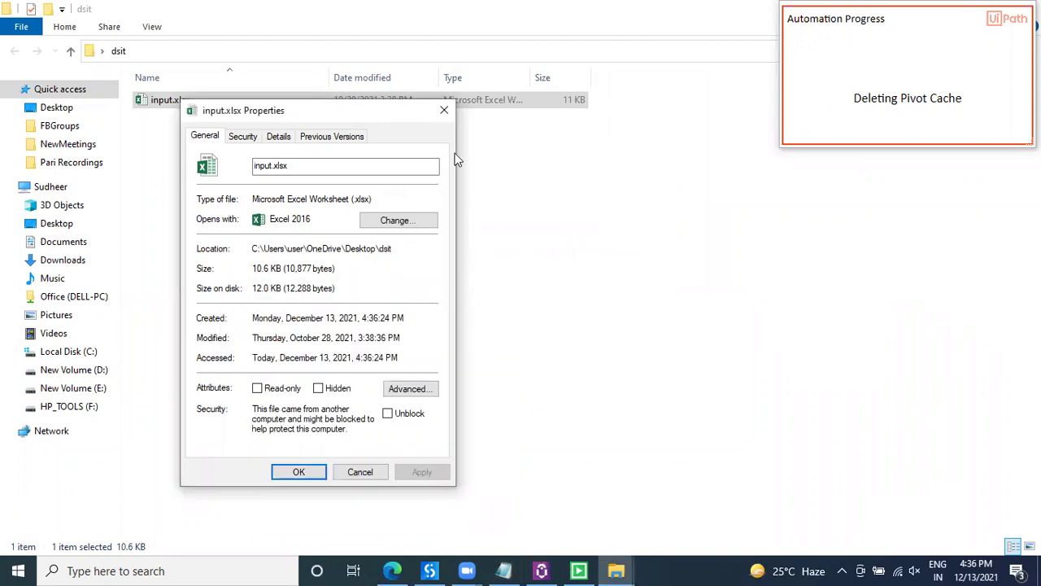
{"action": "left_click", "coordinate": [446, 108]}
{"action": "left_click", "coordinate": [352, 209]}
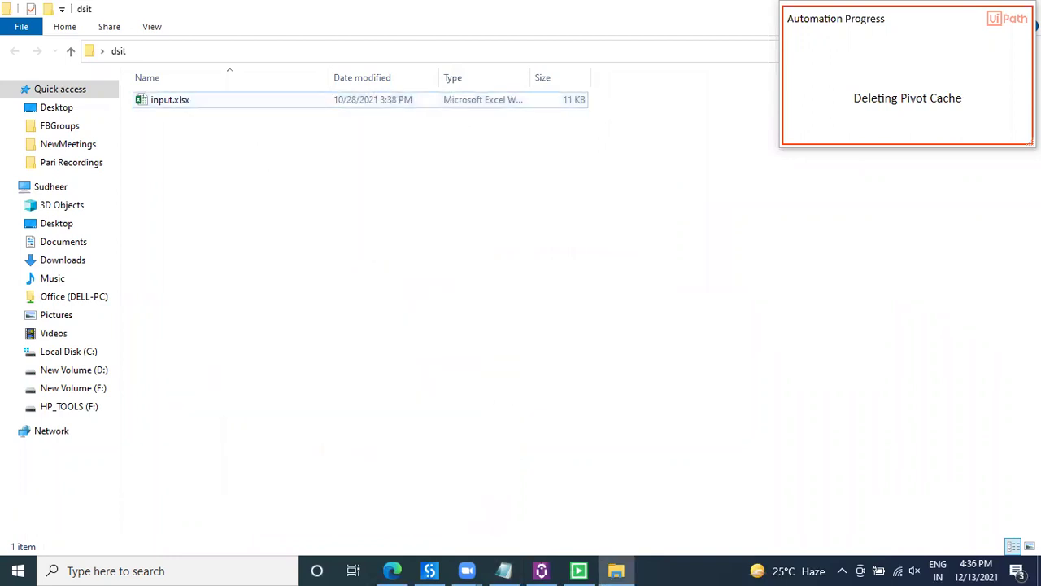
{"action": "key", "text": "super+Down"}
{"action": "left_click", "coordinate": [854, 298]}
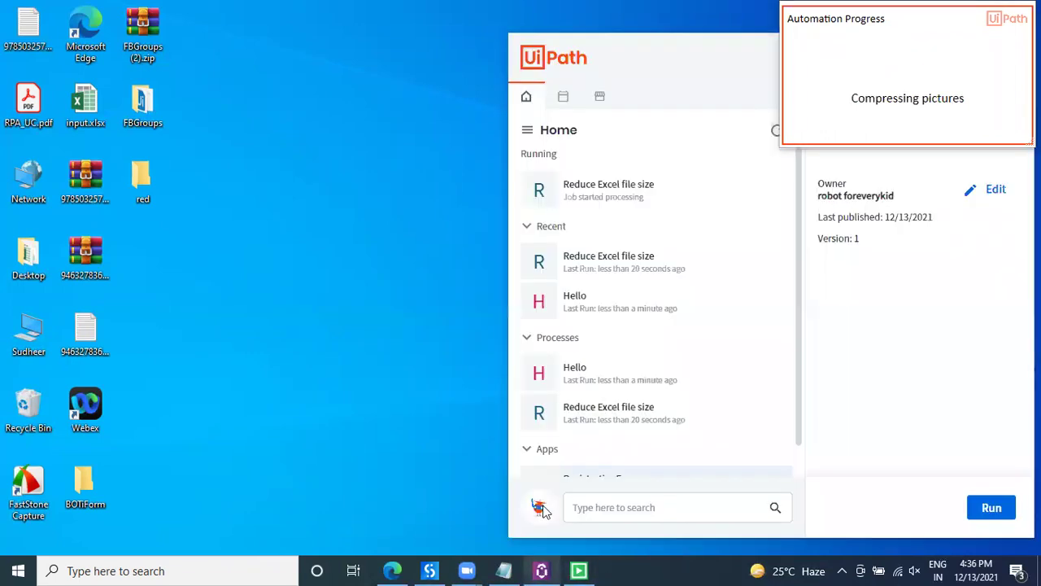
- Acknowledge the Reduce Excel File Size results with the final success message hidden, and close the UiPath Assistant window
{"action": "left_click", "coordinate": [541, 570]}
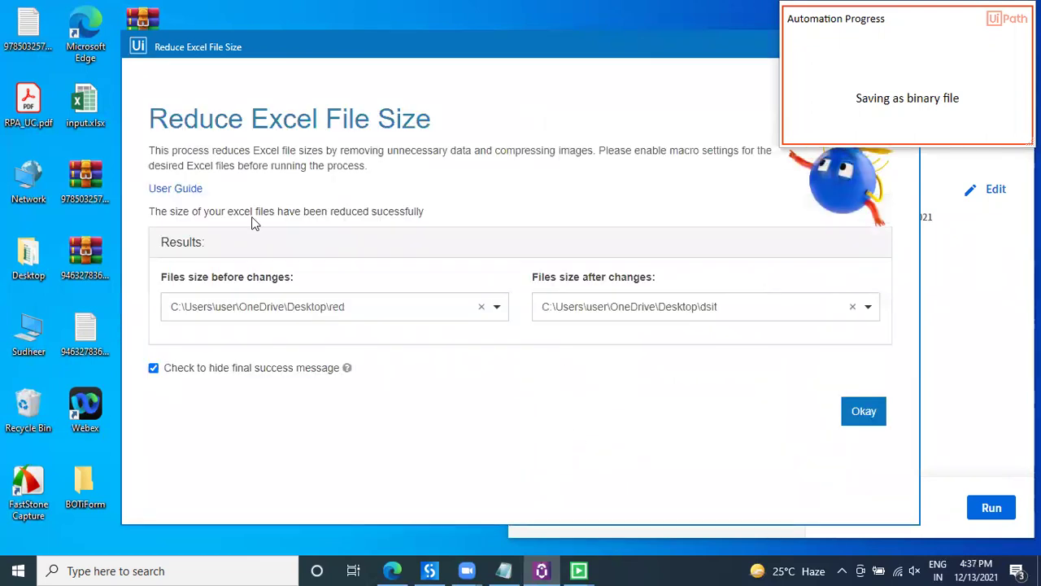
{"action": "left_click", "coordinate": [862, 412]}
{"action": "left_click", "coordinate": [662, 424]}
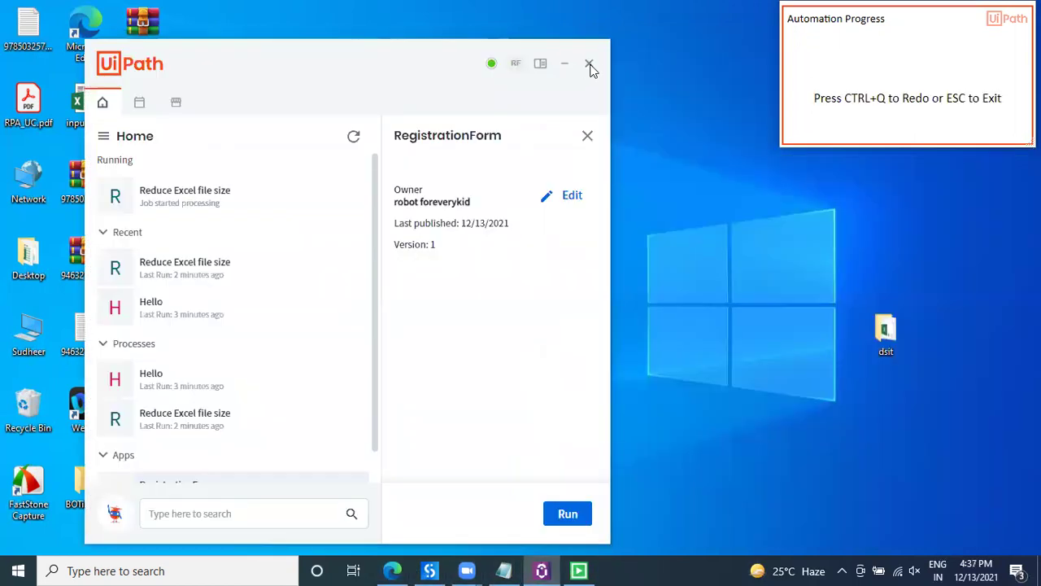
{"action": "left_click", "coordinate": [590, 65]}
- Check the size of input.xlsx.xlsb in the "dsit" folder through its properties, and close the properties and folder
{"action": "double_click", "coordinate": [881, 335]}
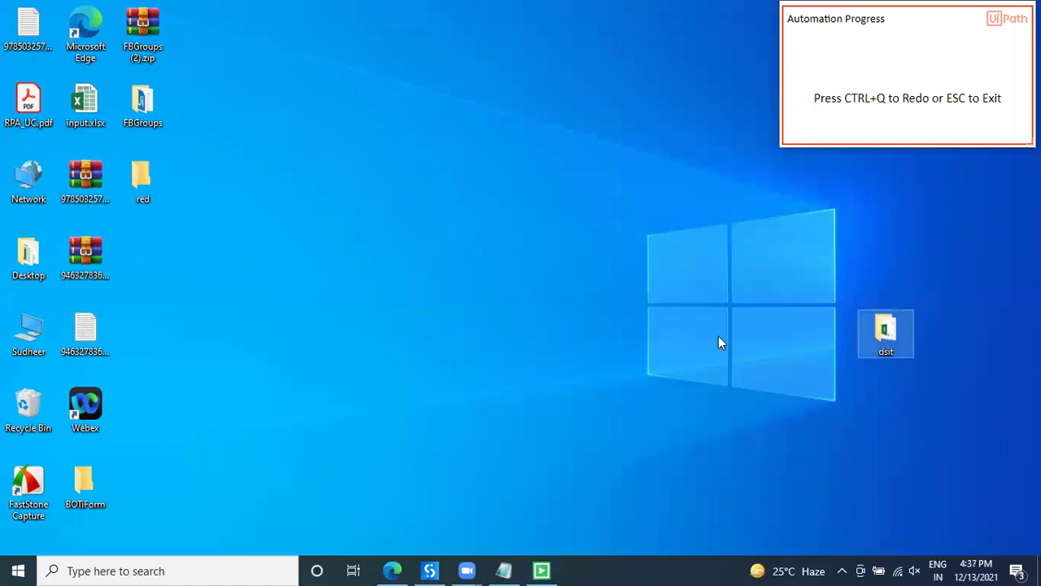
{"action": "double_click", "coordinate": [360, 166]}
{"action": "key", "text": "shift+F10"}
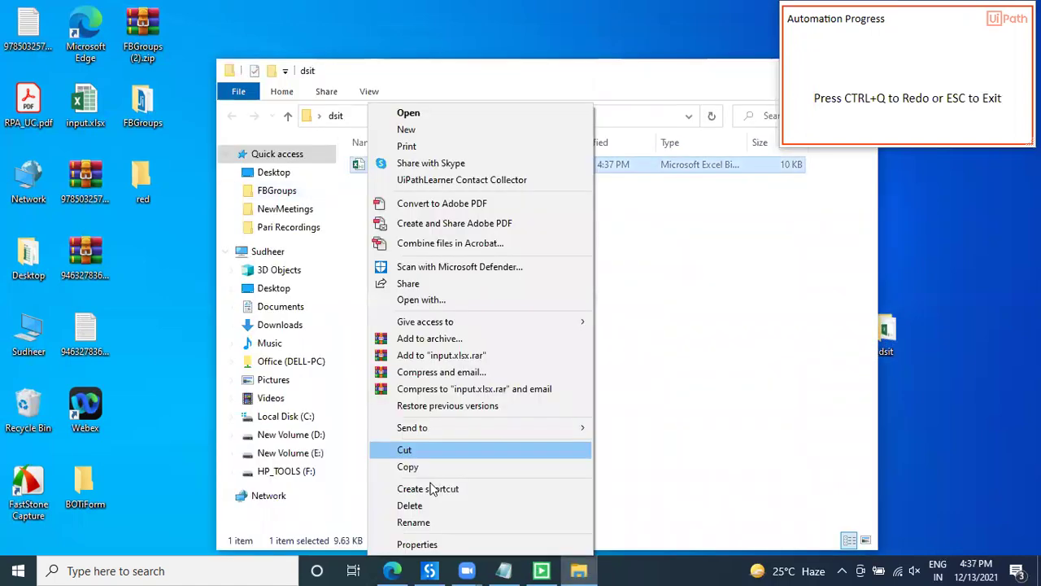
{"action": "left_click", "coordinate": [431, 540]}
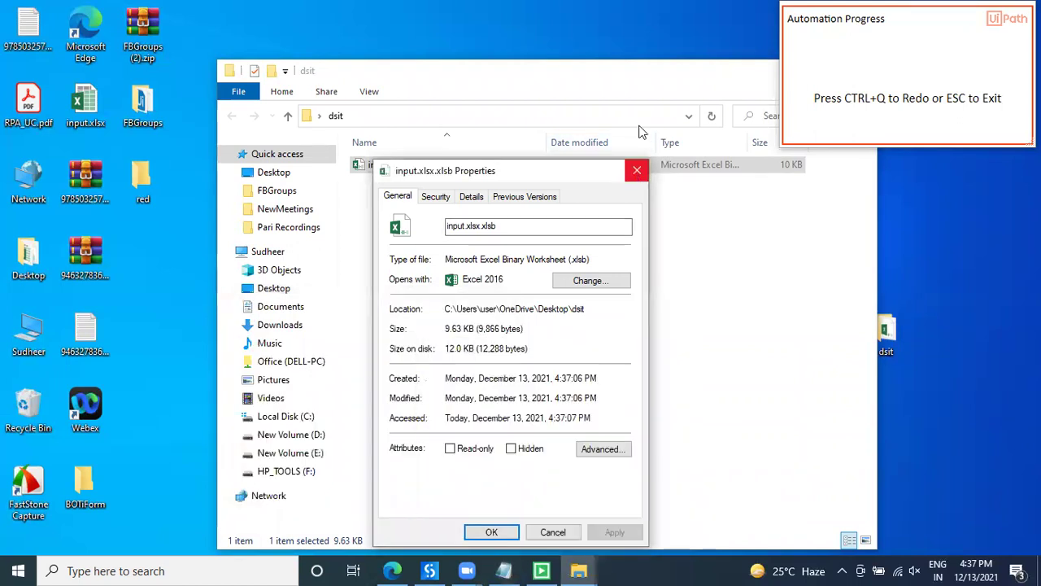
{"action": "left_click", "coordinate": [634, 169]}
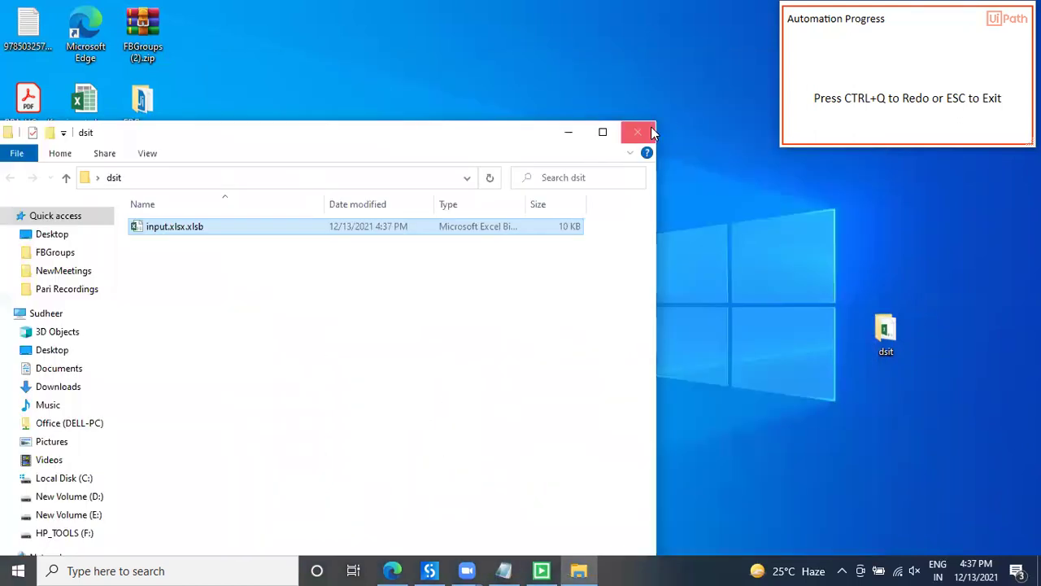
{"action": "left_click", "coordinate": [650, 128]}
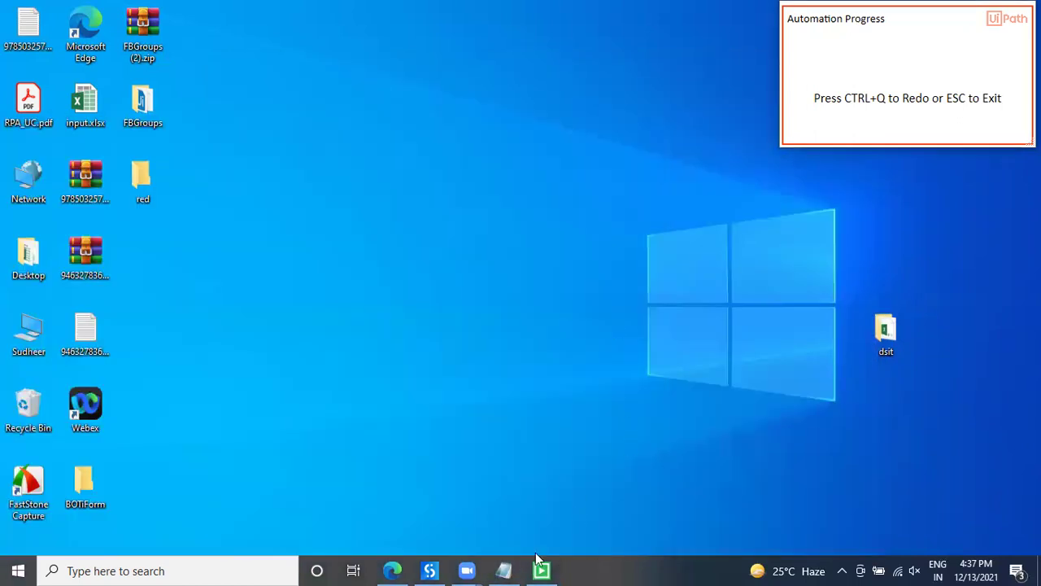
- Reopen UiPath Assistant, return to Home after visiting the Marketplace page, and collapse the Processes group
{"action": "left_click", "coordinate": [842, 570]}
{"action": "left_click", "coordinate": [888, 541]}
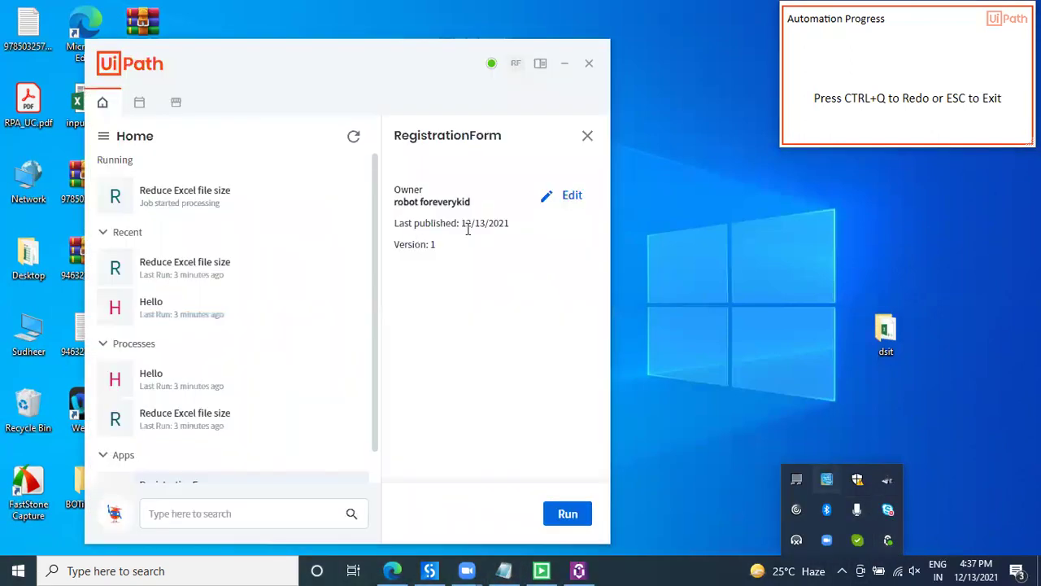
{"action": "left_click", "coordinate": [175, 102]}
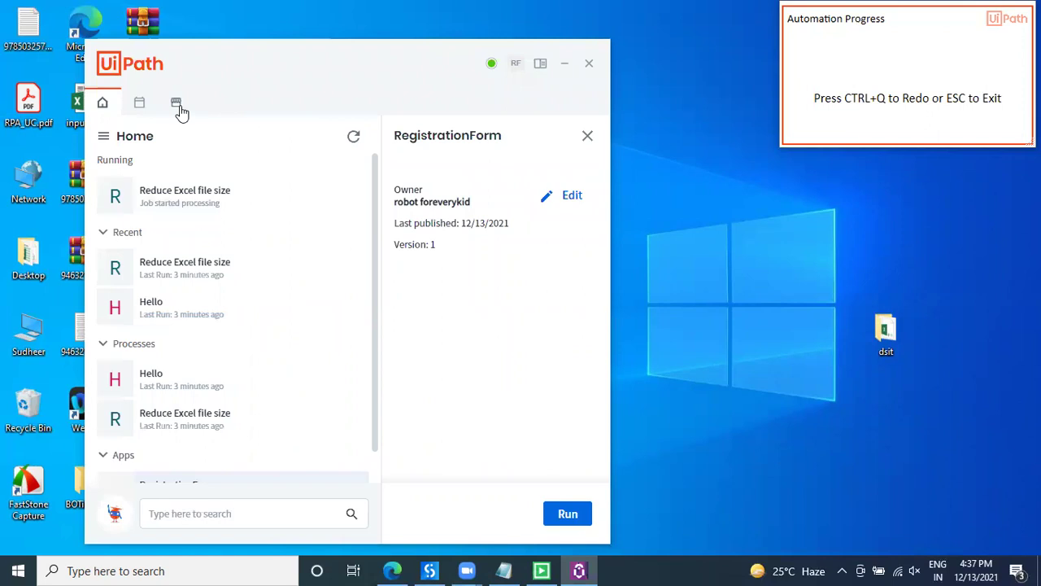
{"action": "left_click", "coordinate": [103, 104]}
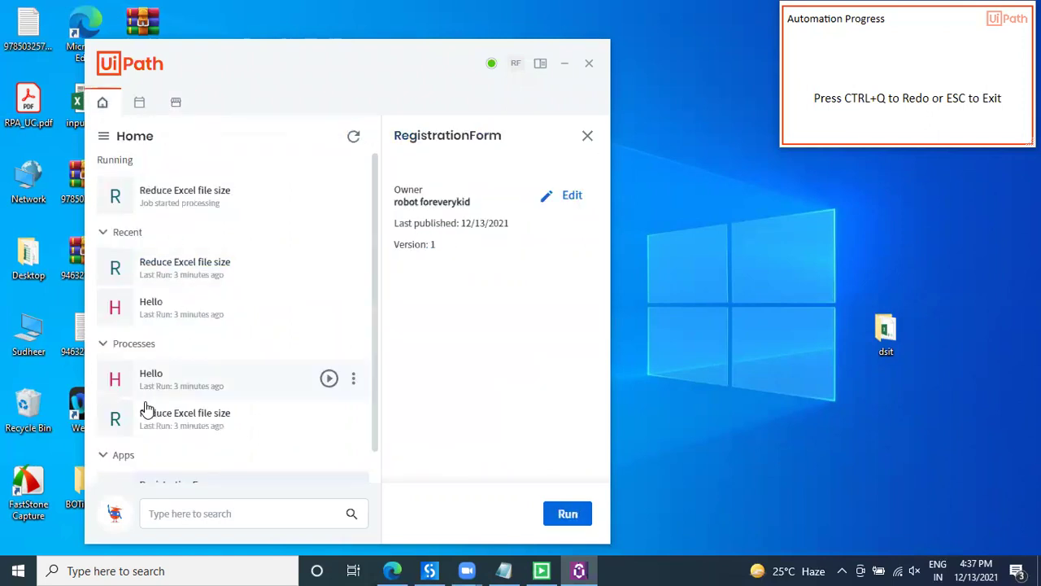
{"action": "left_click", "coordinate": [133, 344]}
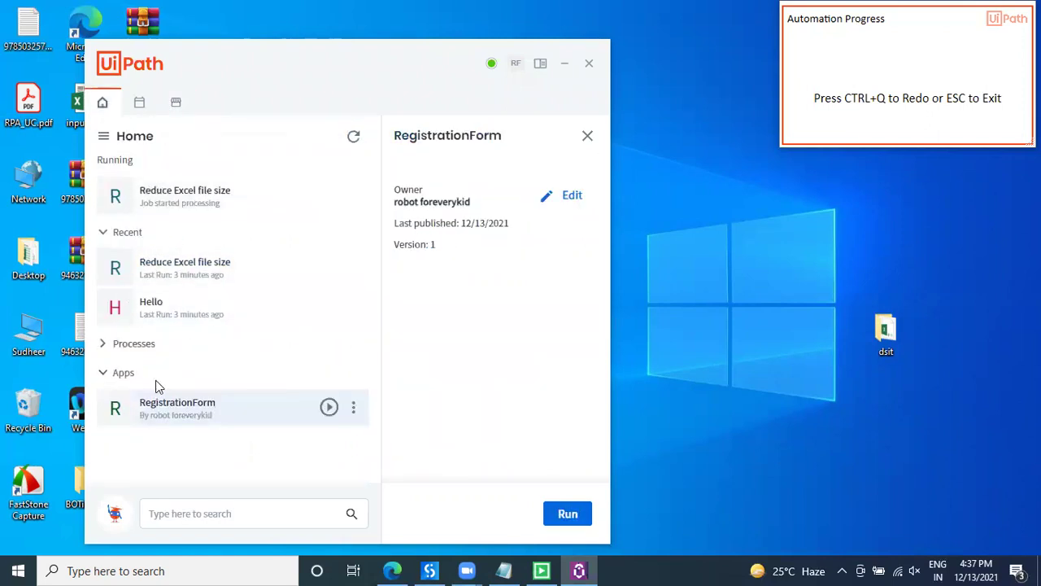
- Search Windows for the published Hello process with "hell" and dismiss the search without launching it
{"action": "left_click", "coordinate": [17, 570]}
{"action": "type", "text": "h"}
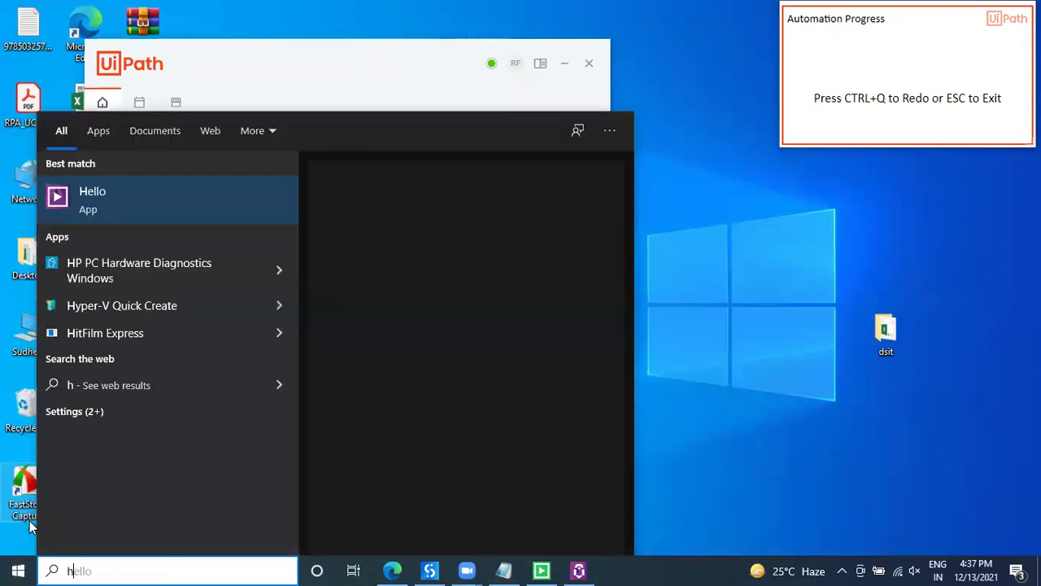
{"action": "type", "text": "ell"}
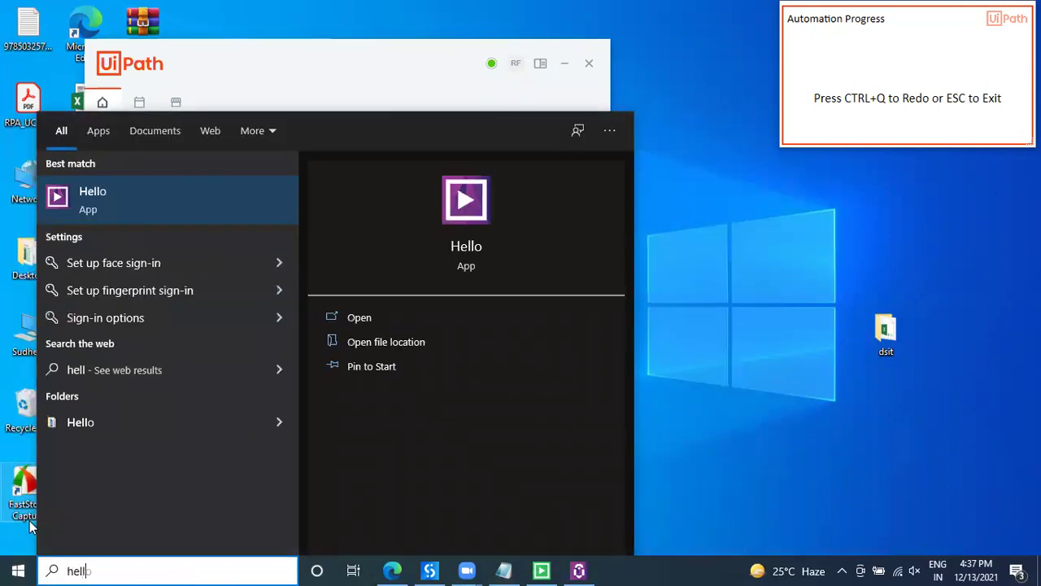
{"action": "left_click", "coordinate": [407, 56]}
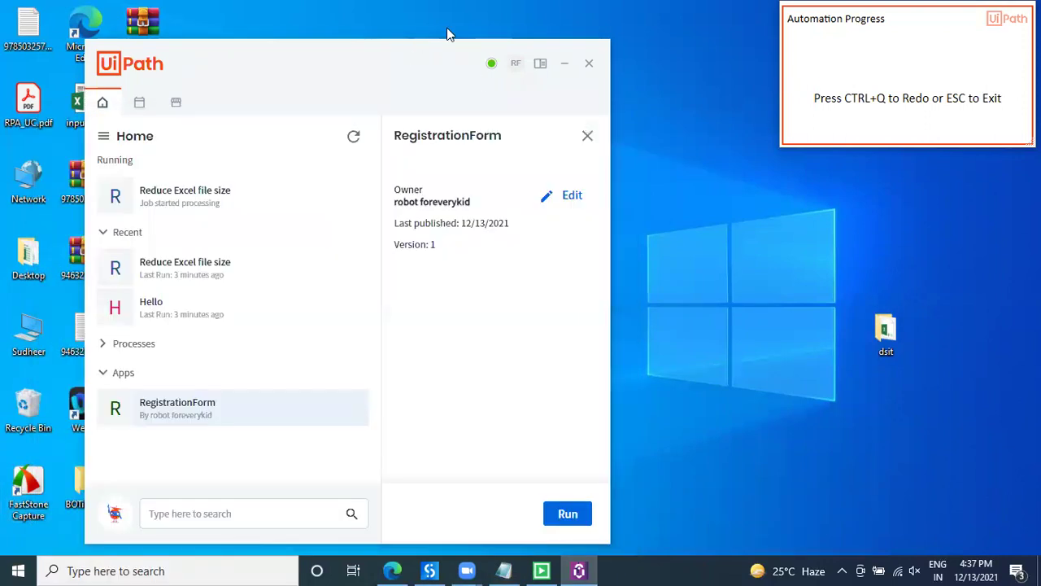